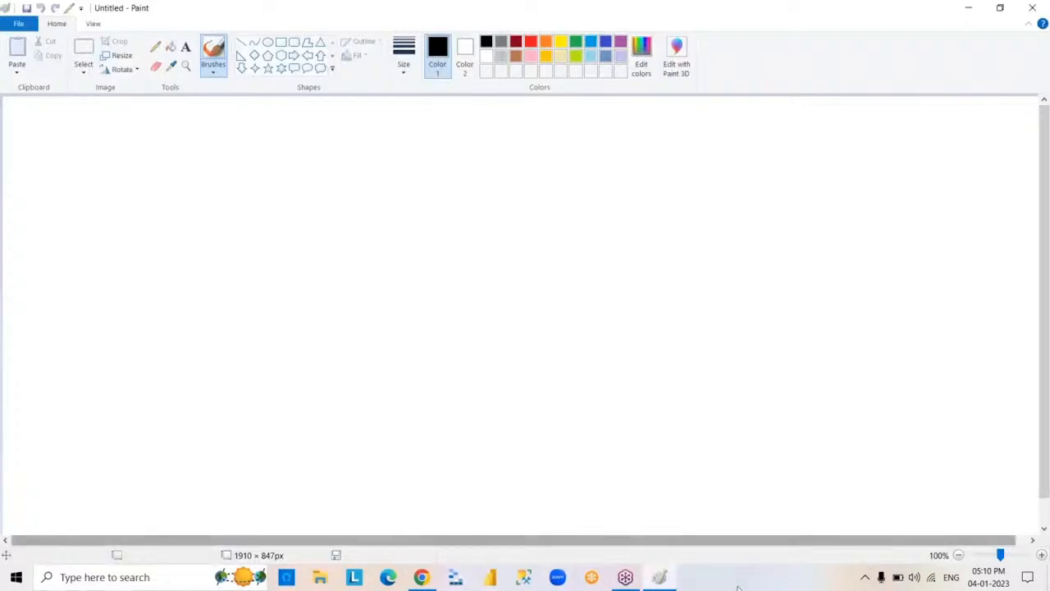
click(667, 579)
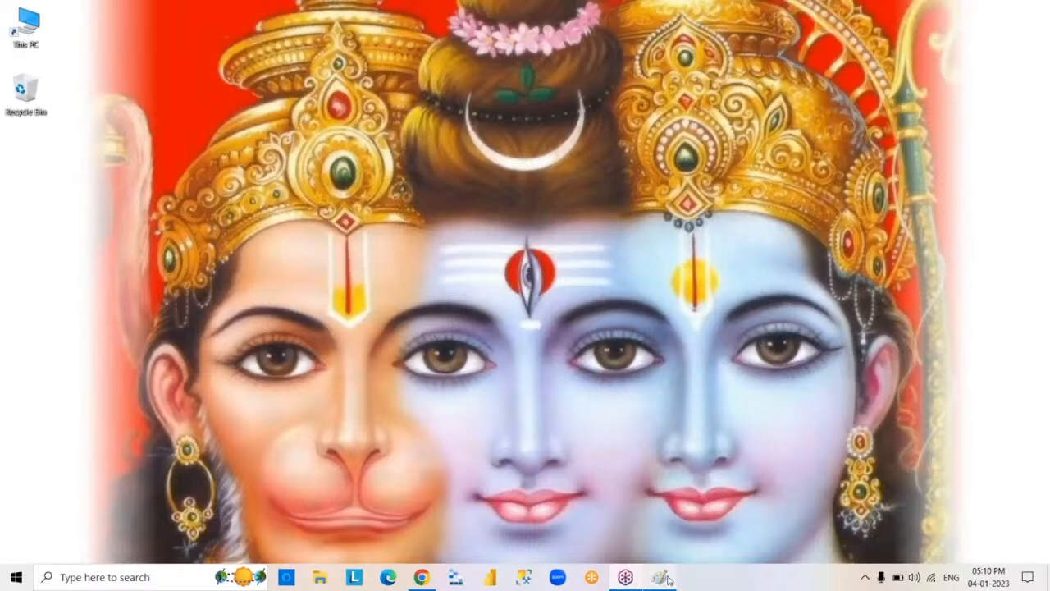
click(665, 578)
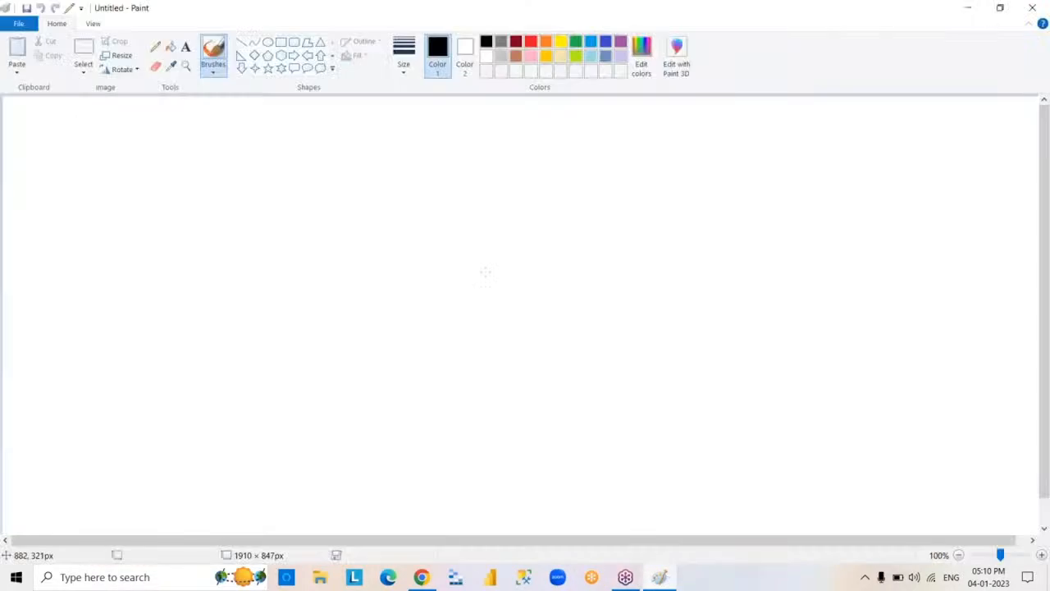
- Add a text box about 863 × 561 px in the middle of the canvas containing FREE, PRO and PREMIUM, separated by blank lines
click(280, 42)
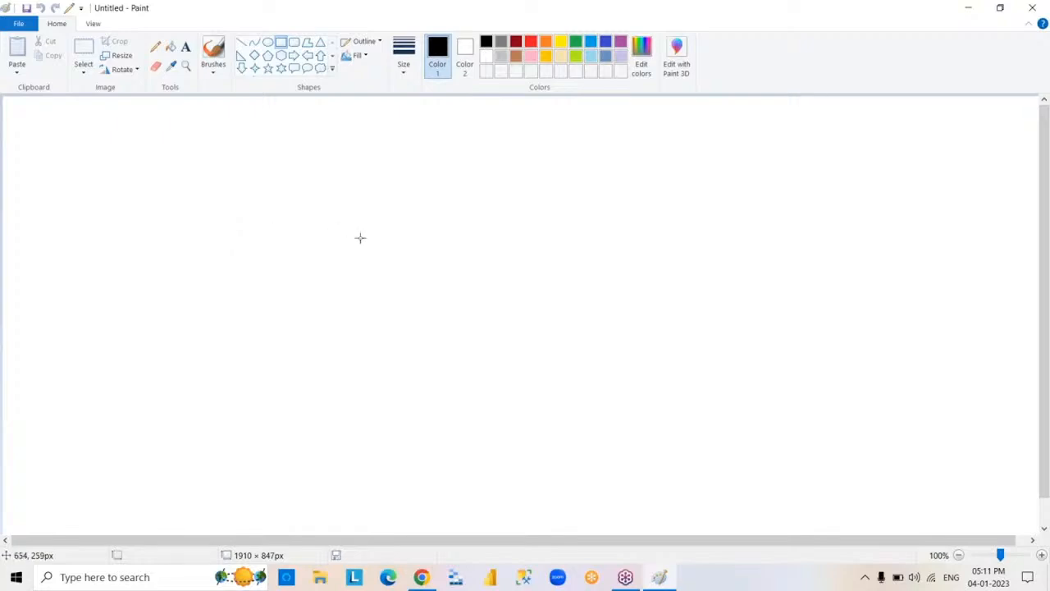
click(185, 46)
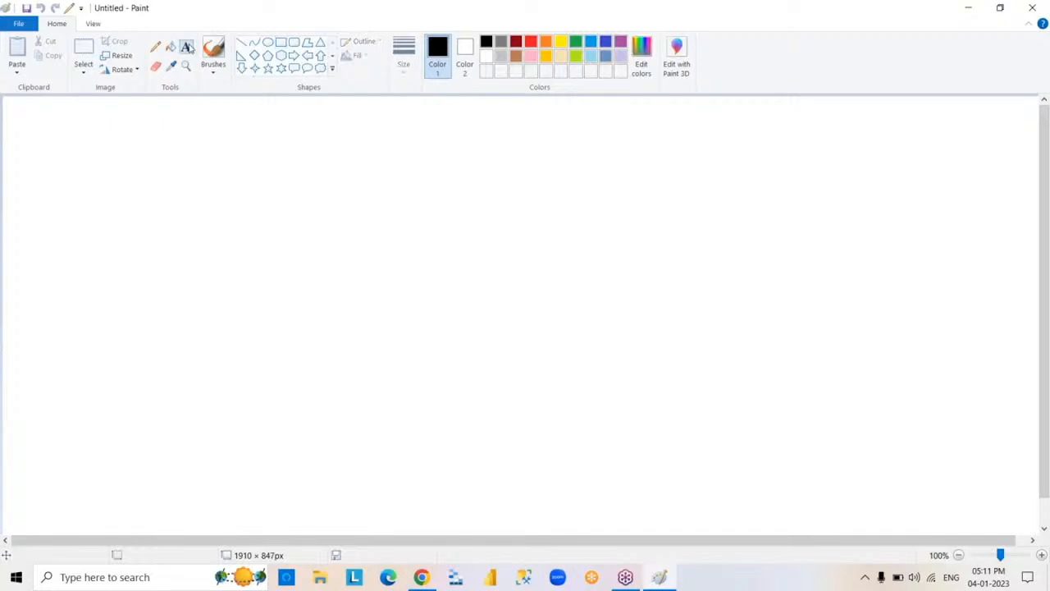
drag(287, 204, 760, 510)
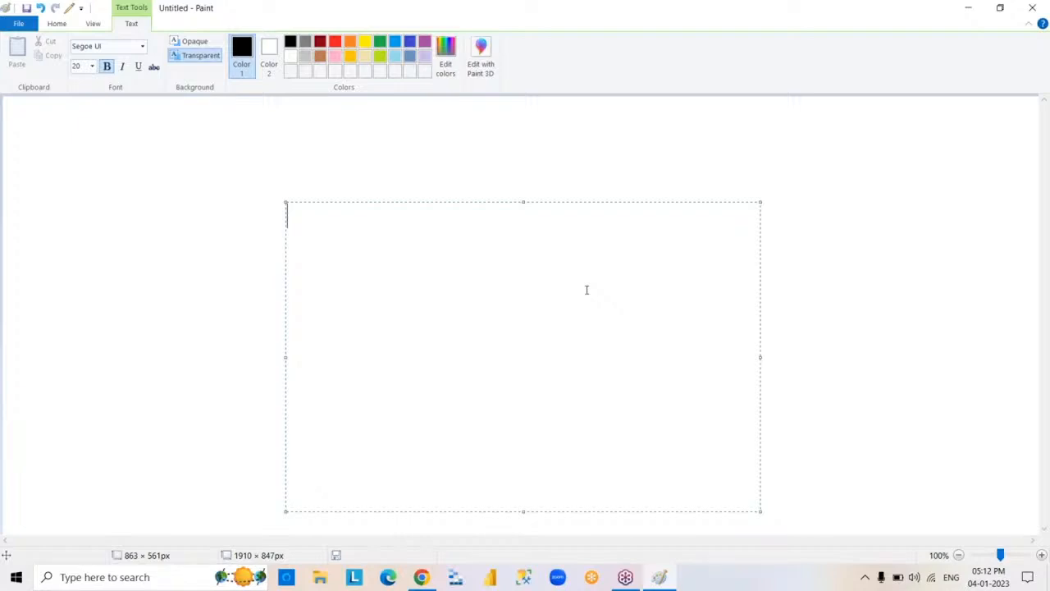
text(FREE)
key(Return)
key(Return)
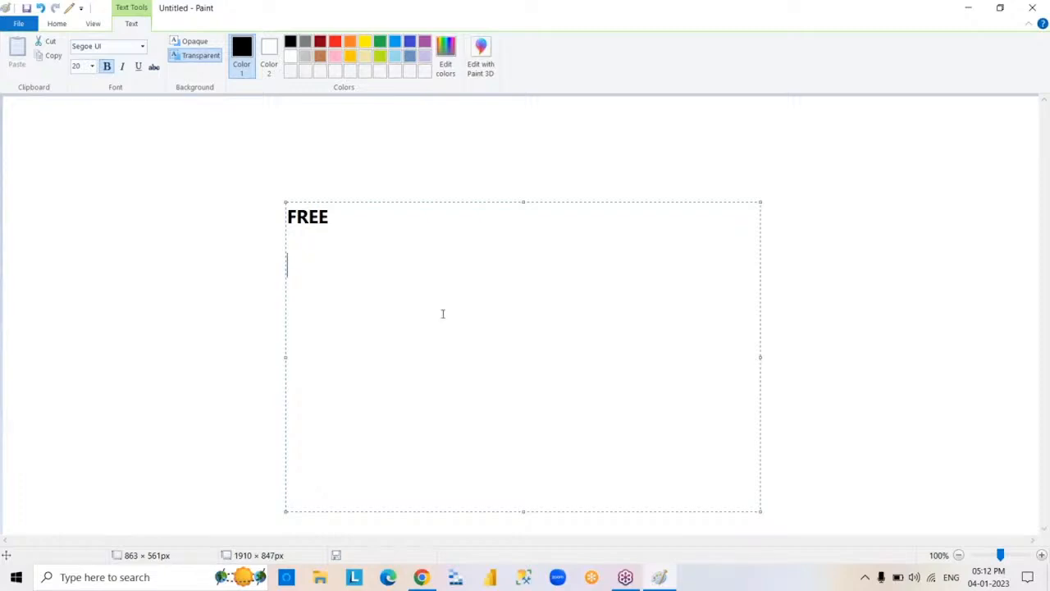
text(PRO)
key(Return)
text(PREMIUM)
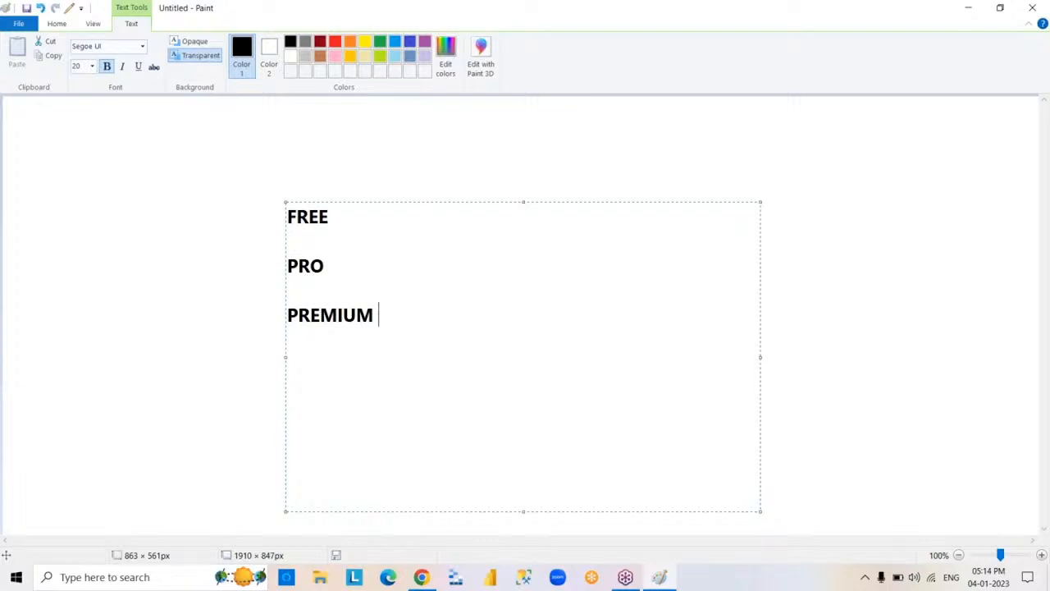
click(858, 219)
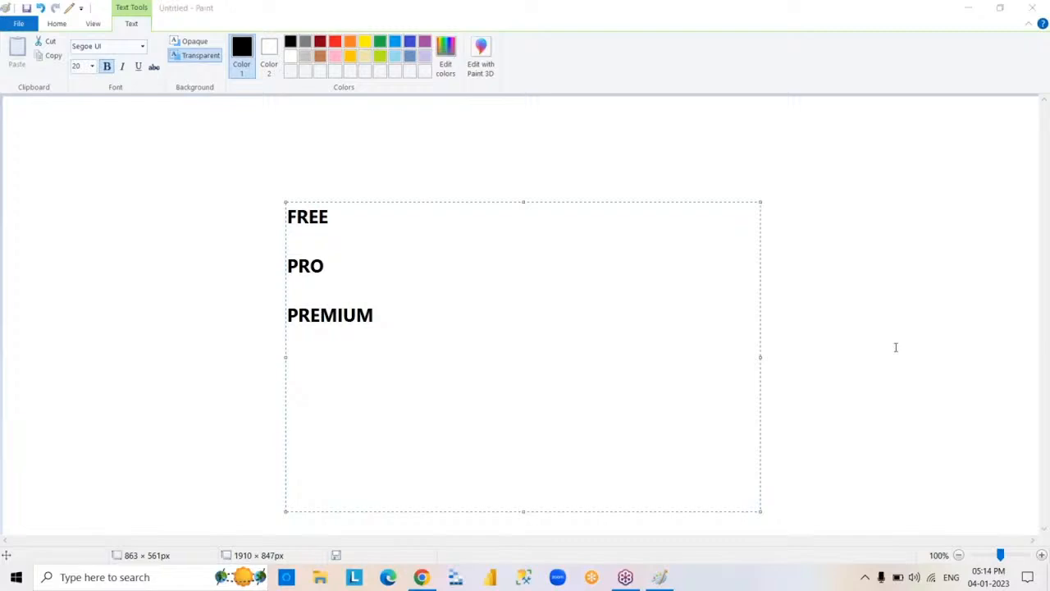
click(907, 51)
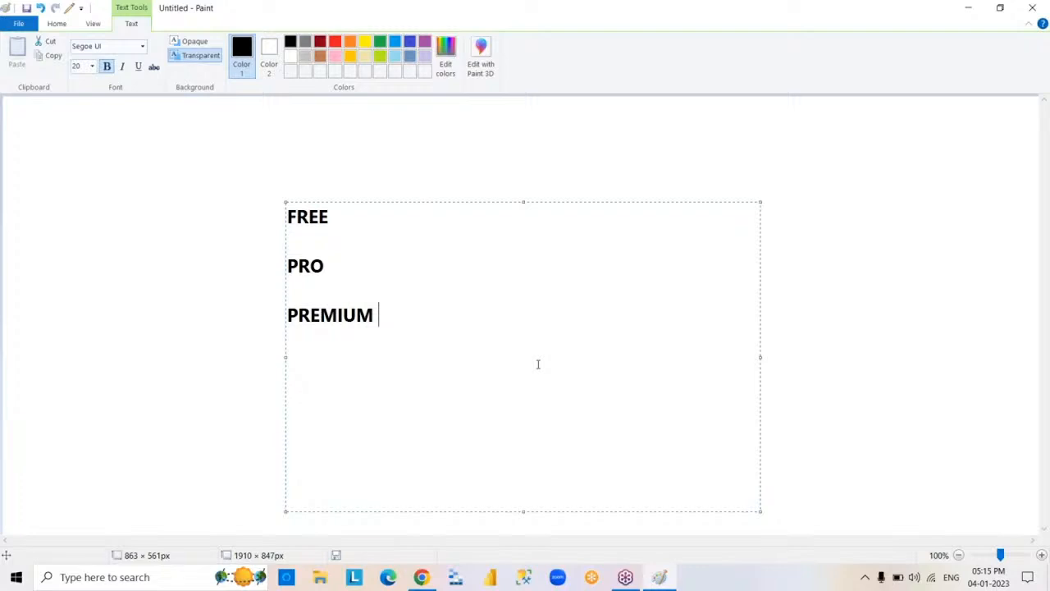
click(853, 68)
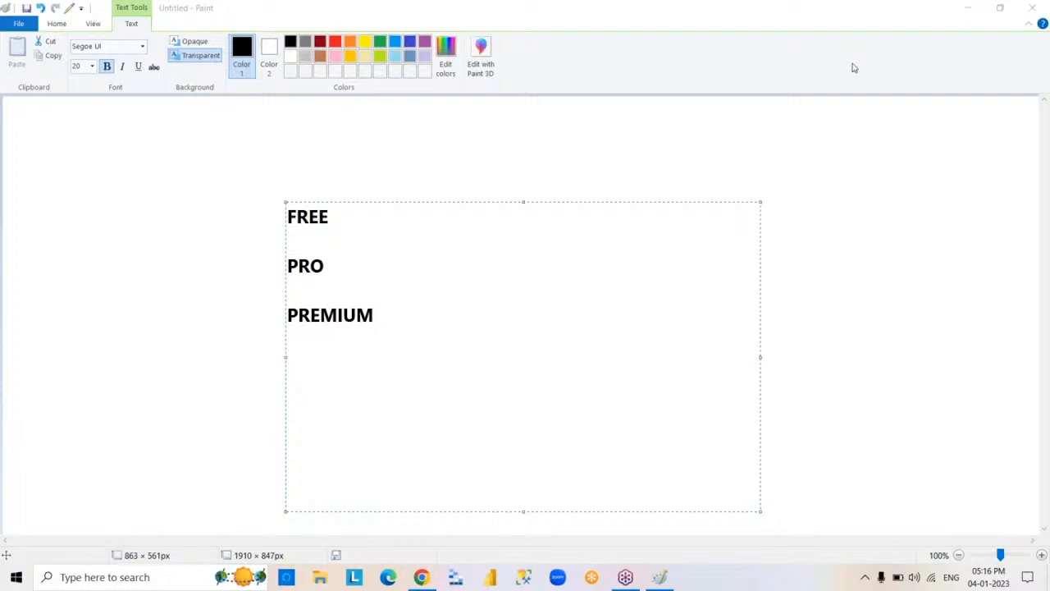
- Delete all the text in the FREE, PRO and PREMIUM text box and close the empty box
click(443, 364)
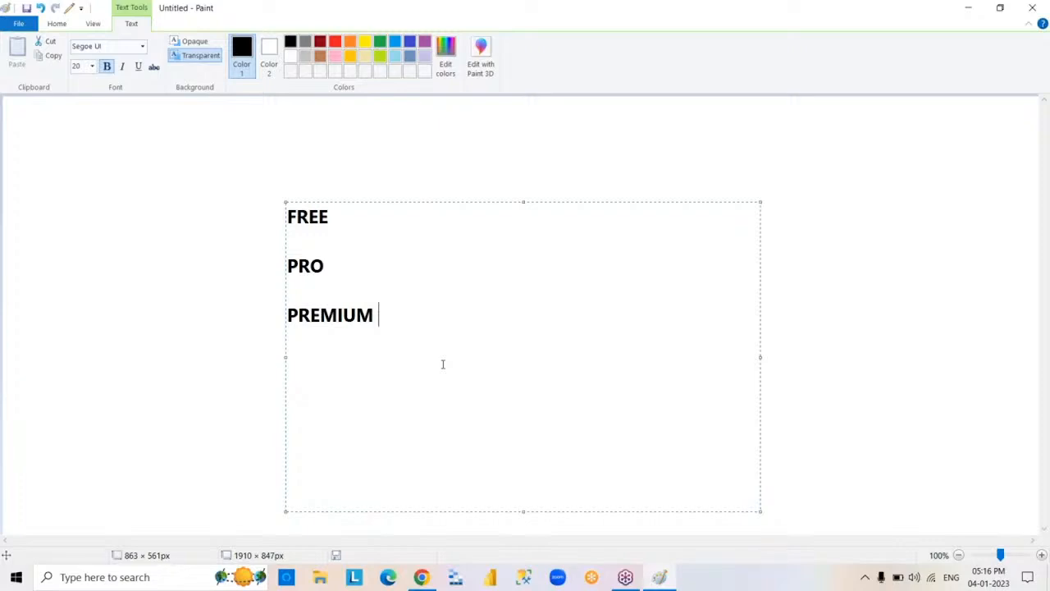
key(ctrl+a)
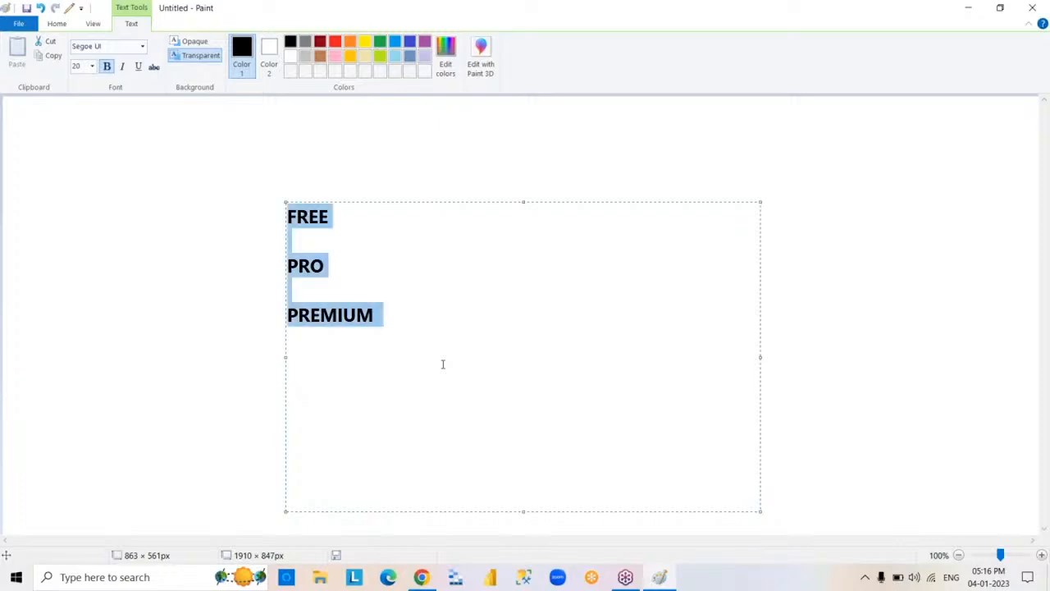
key(Delete)
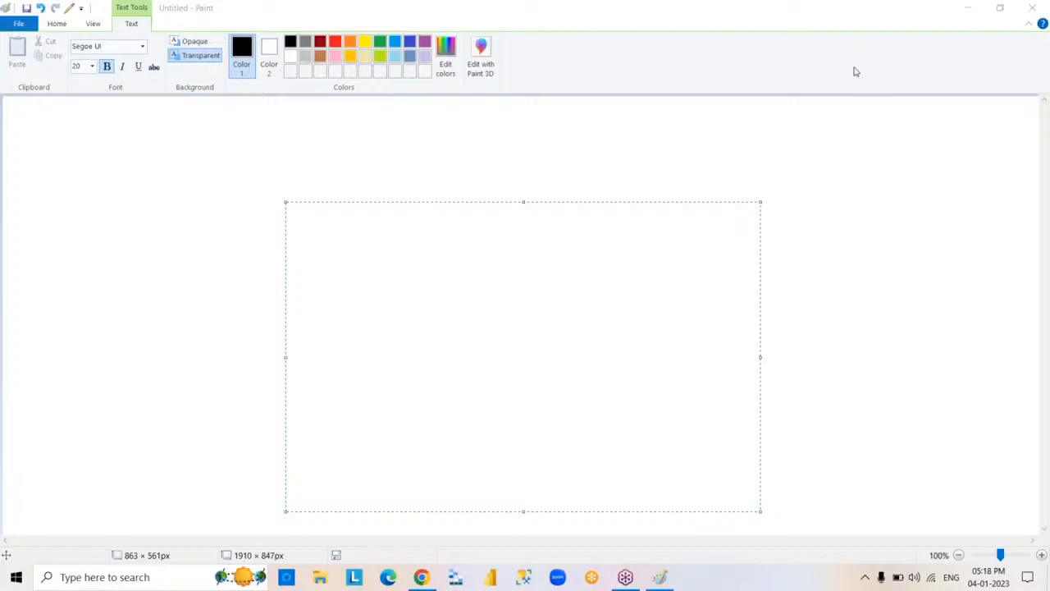
click(588, 307)
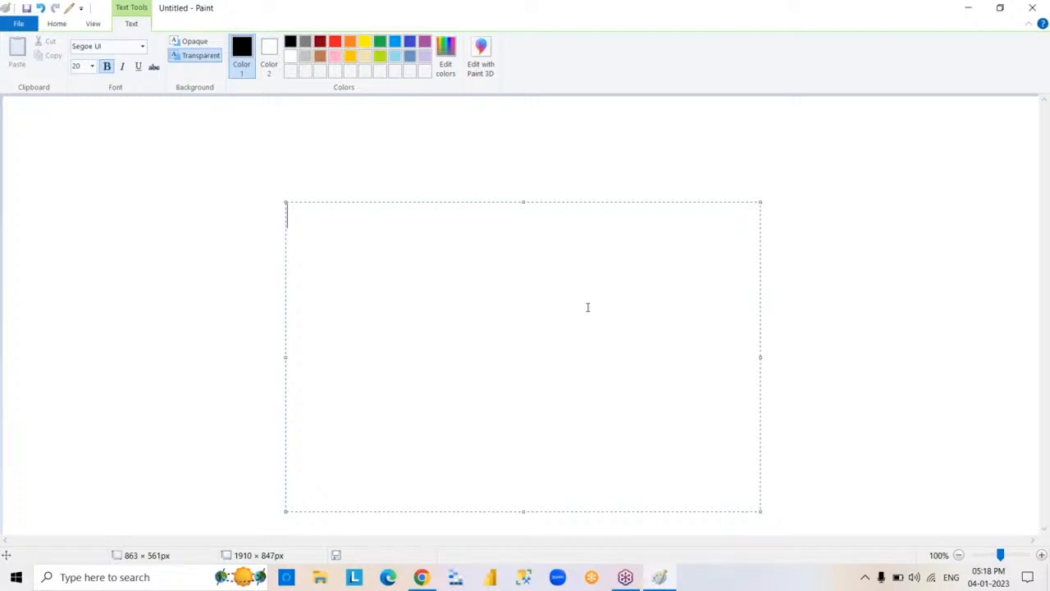
click(785, 397)
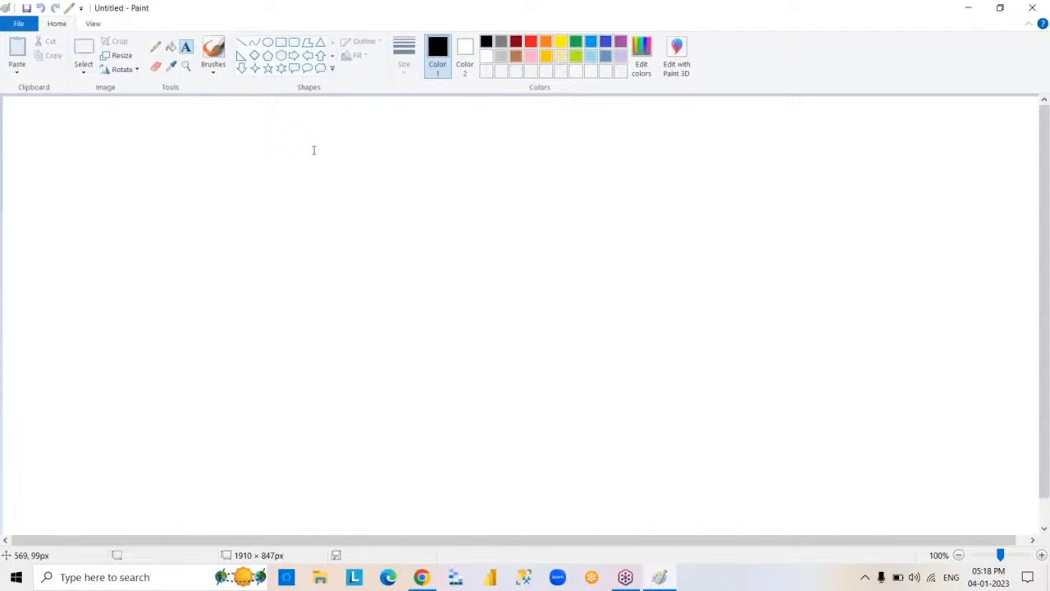
- Draw two similarly sized black-outlined rectangles side by side on the canvas, with a gap between them
click(283, 47)
drag(254, 205, 397, 340)
click(616, 283)
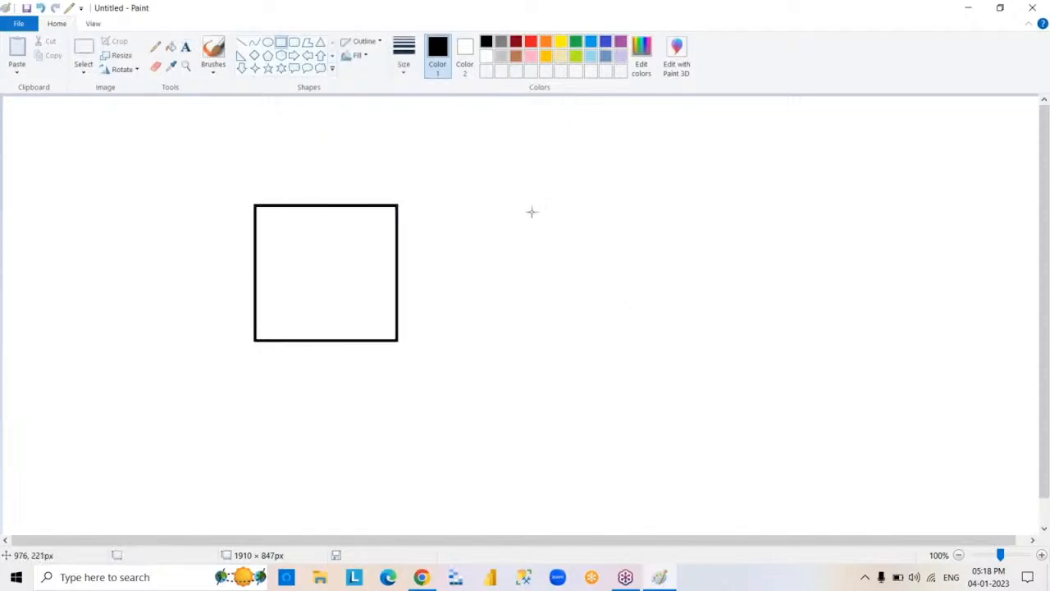
drag(517, 204, 664, 340)
click(752, 355)
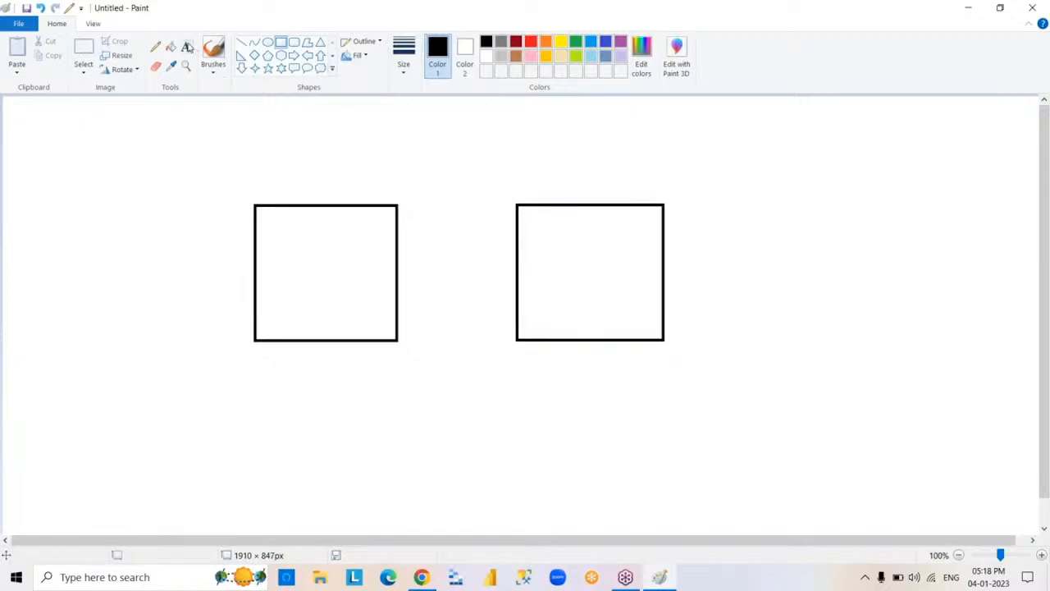
- Label the left rectangle with the text DATA SOURCE and, after a blank line, SQLSERVER
click(185, 47)
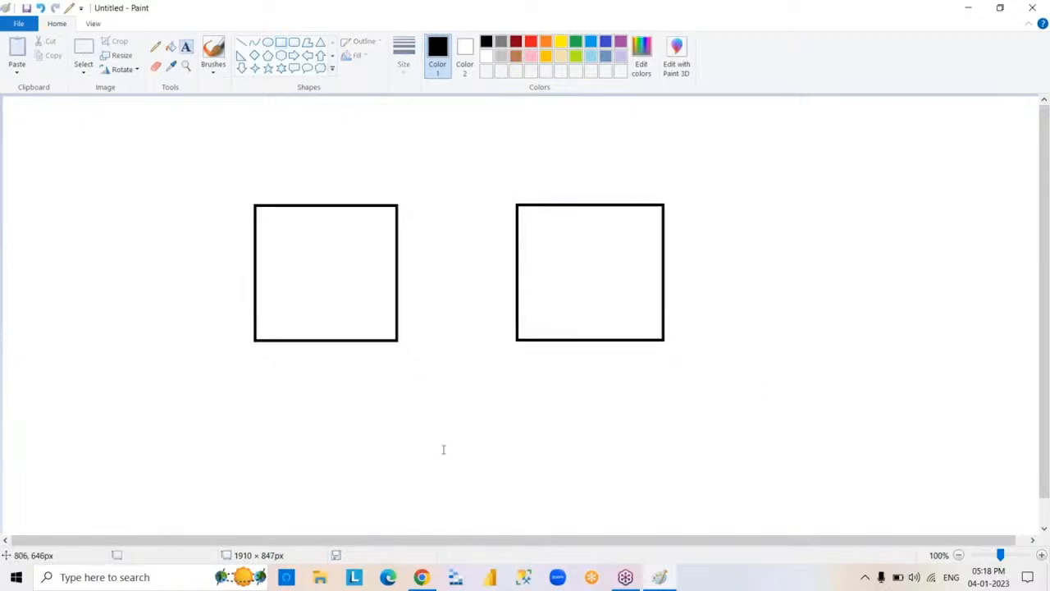
drag(266, 224, 465, 430)
text(DATA S)
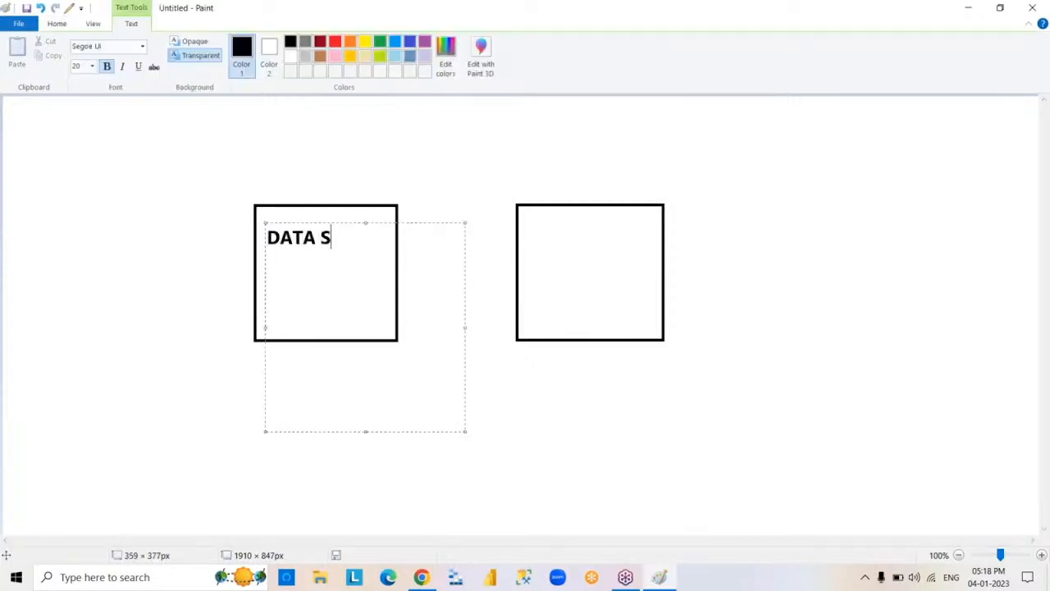
text(OURCE)
key(Return)
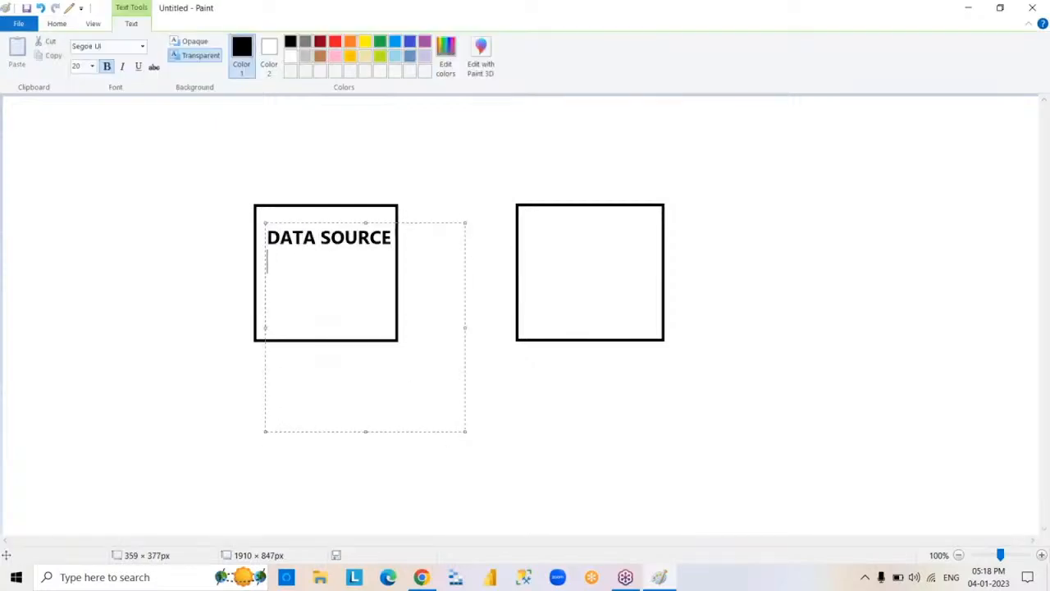
key(Return)
text(SQLSERVER)
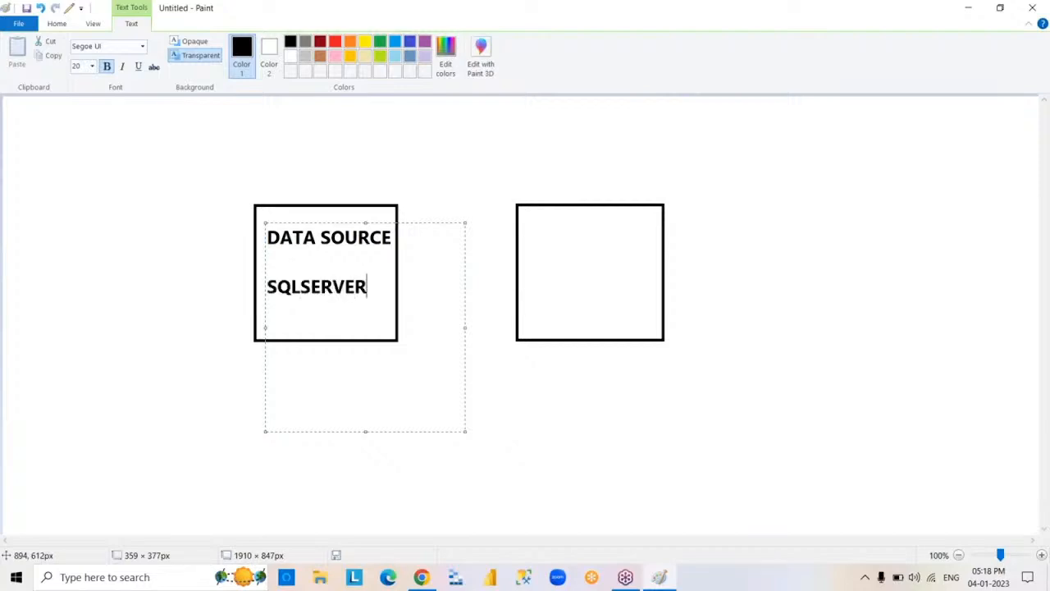
click(563, 410)
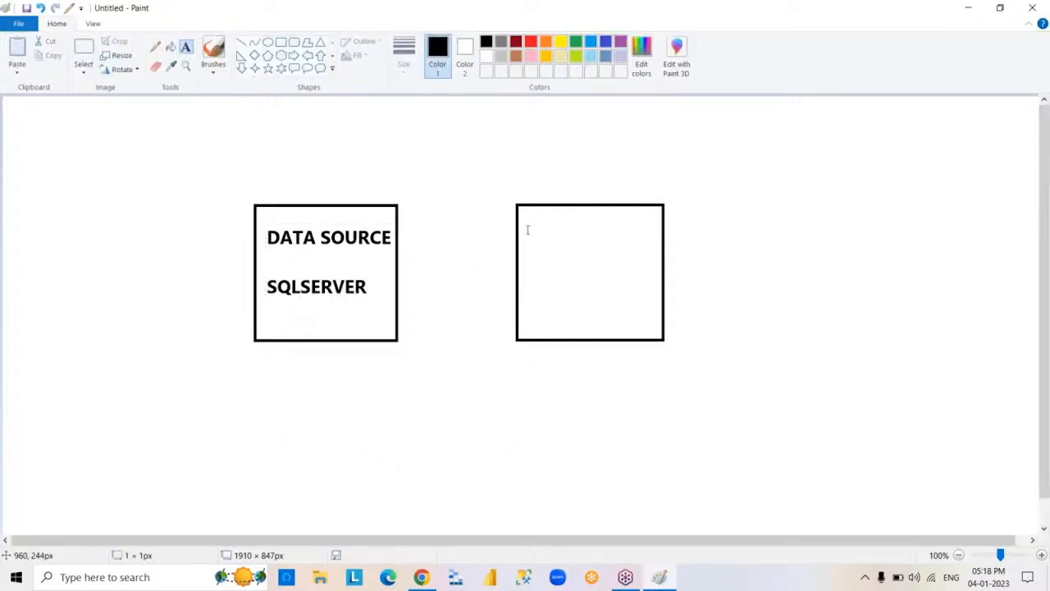
- Label the right rectangle with the text POWER BI near its upper edge
drag(527, 229, 757, 440)
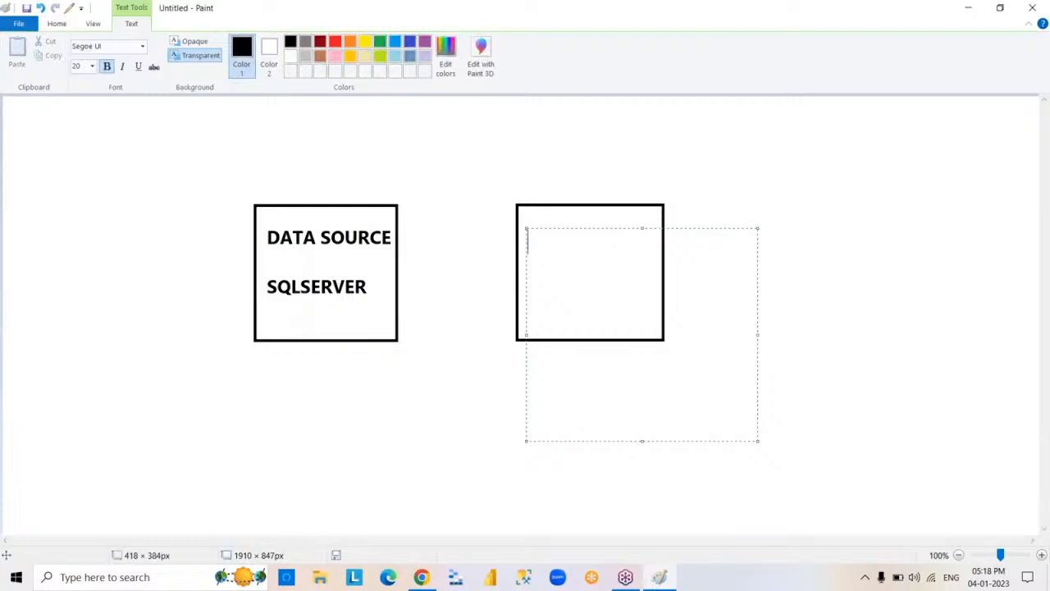
text(POWER BI)
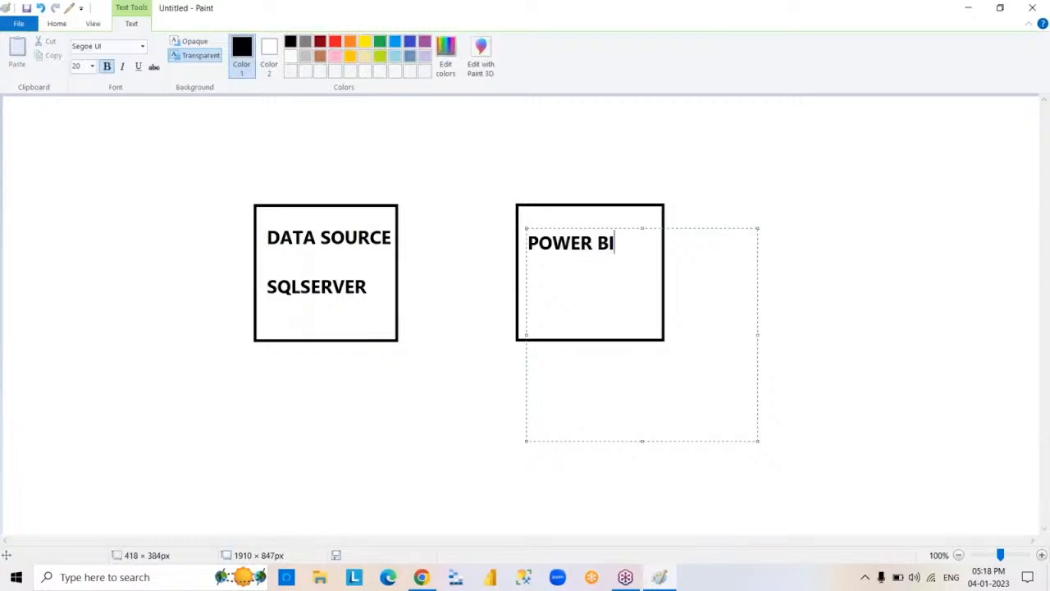
key(Return)
key(Return)
click(801, 420)
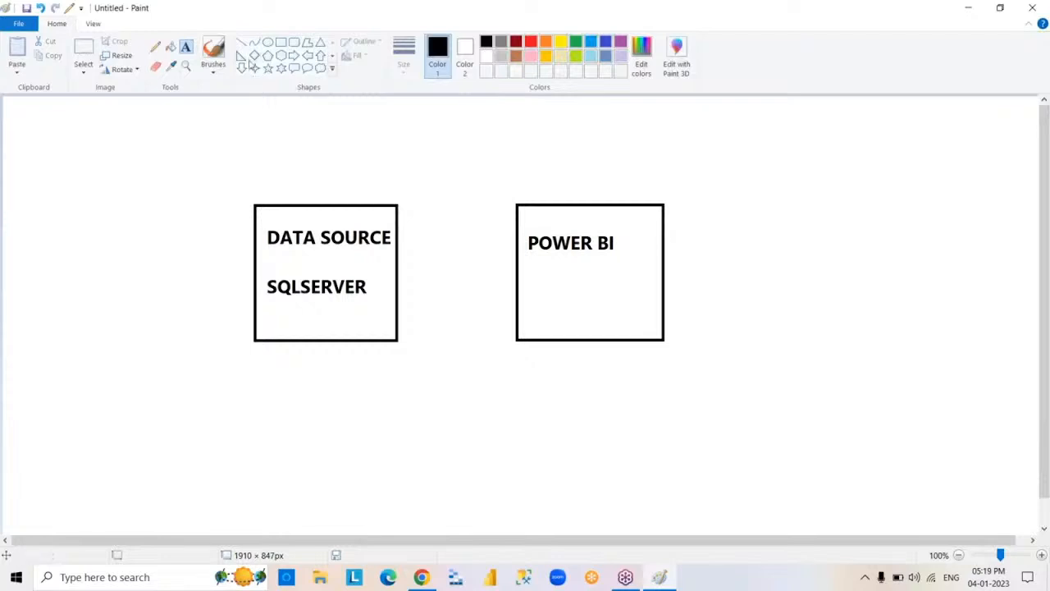
- Draw a right-pointing block arrow in the gap from the DATA SOURCE rectangle to the POWER BI rectangle
click(293, 55)
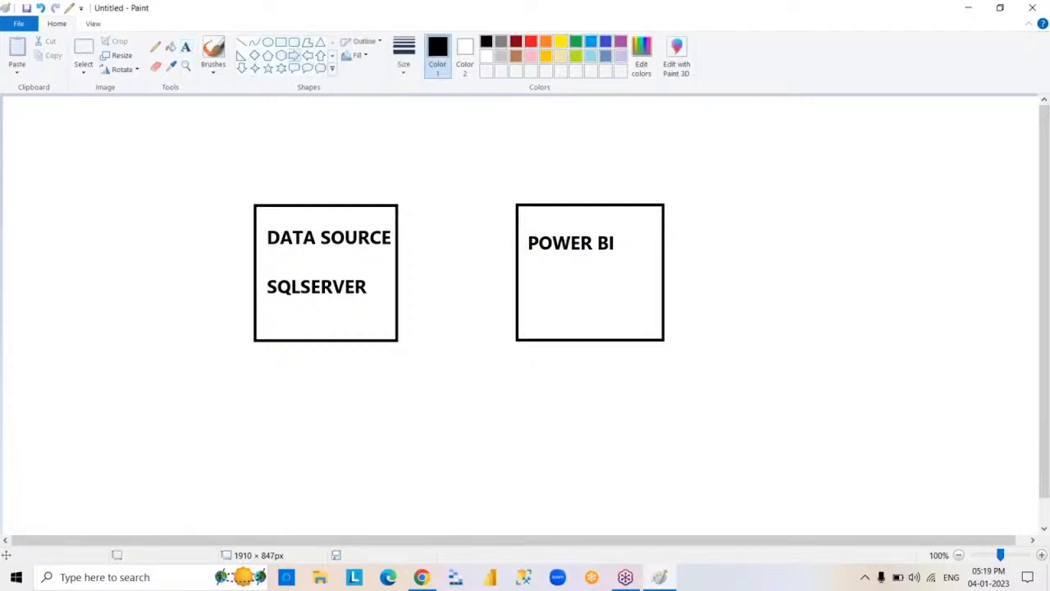
drag(412, 275, 505, 292)
click(685, 429)
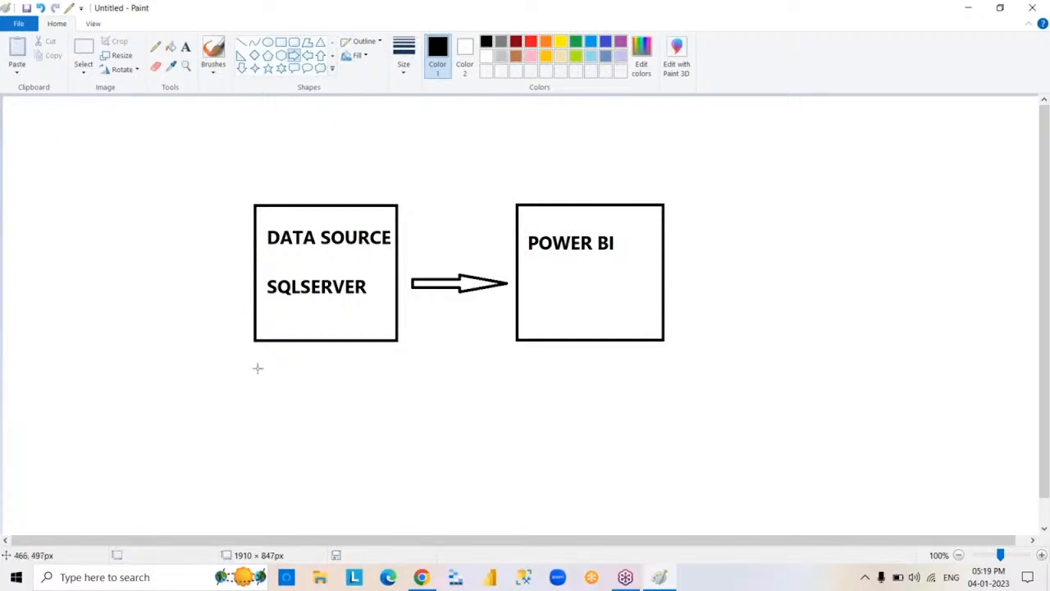
- Activate the Text tool to add another label to the diagram
click(186, 47)
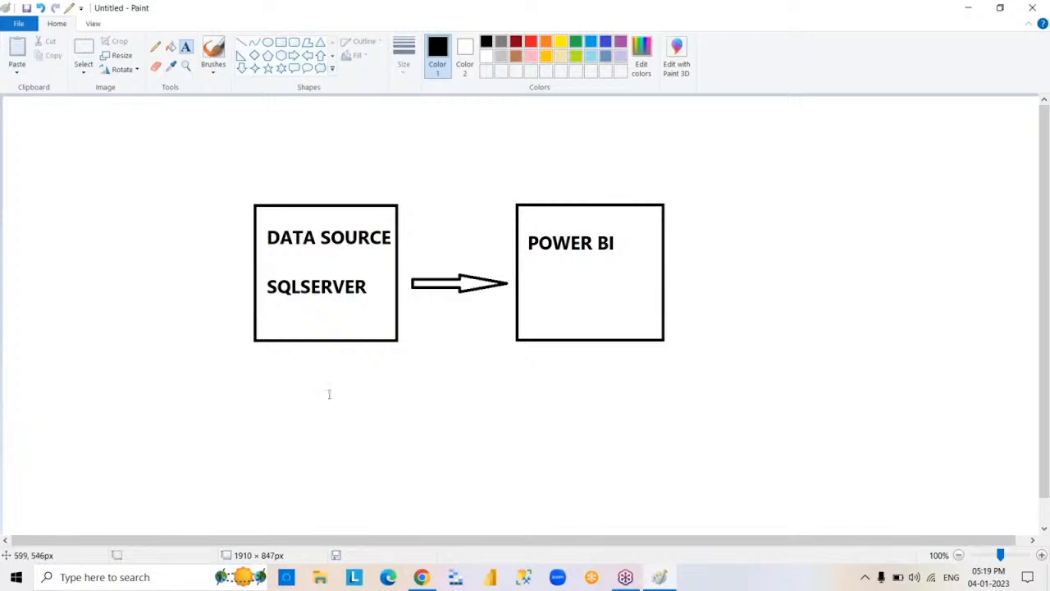
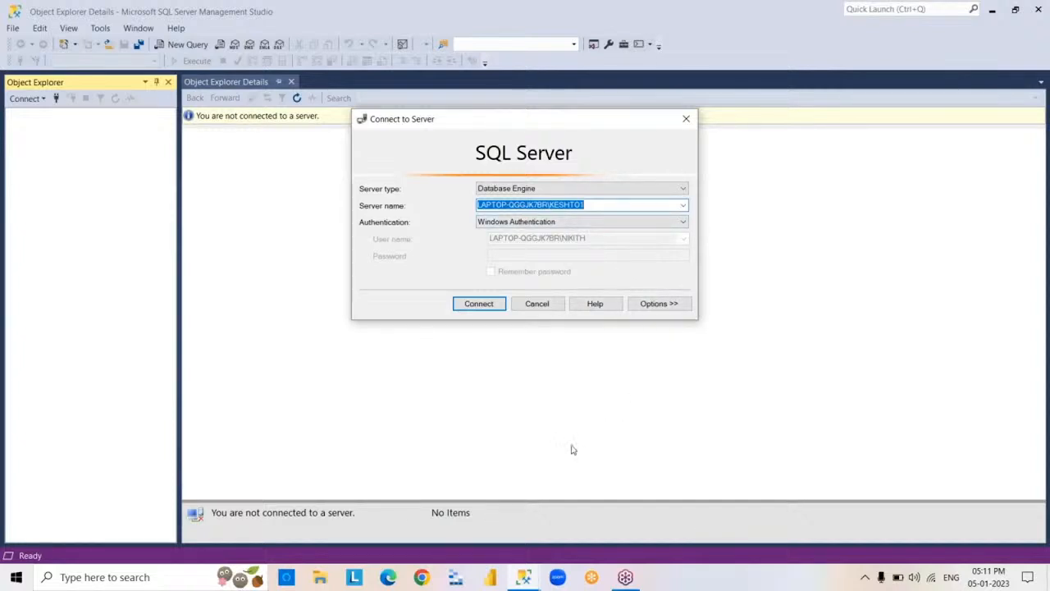
- In SQL Server Management Studio, connect to the proposed Database Engine server using Windows Authentication, and minimize the window
click(479, 305)
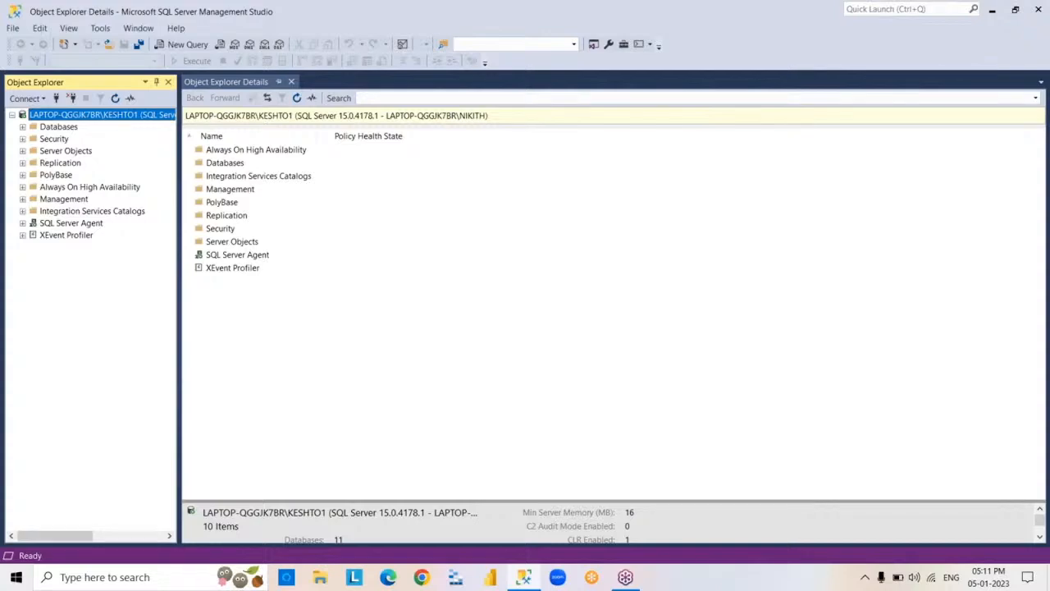
click(993, 14)
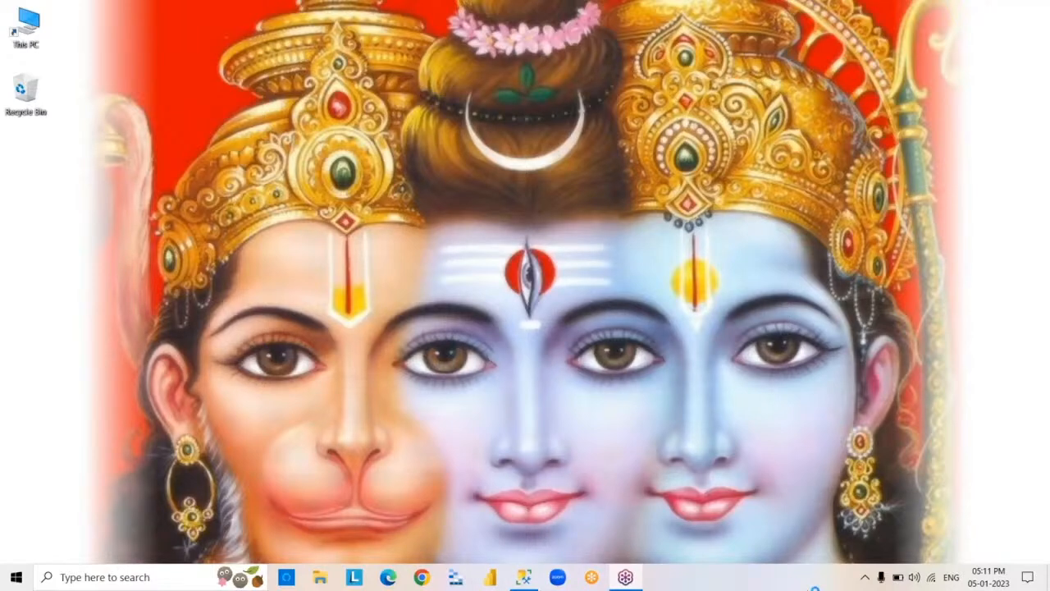
- Launch Power BI Desktop, dismiss its start screen to view the blank report, and minimize the window
click(490, 577)
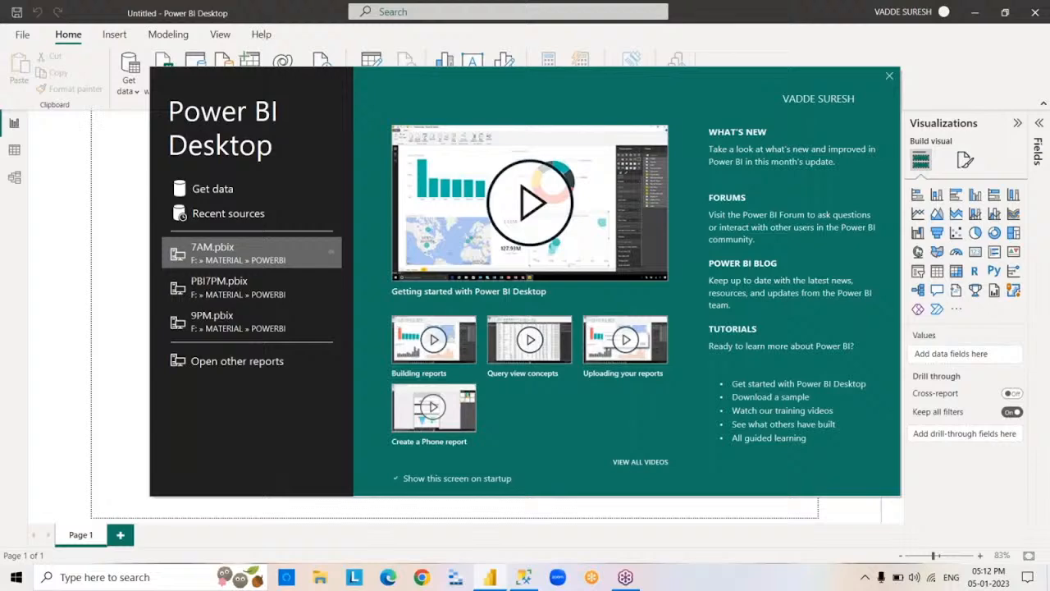
click(890, 78)
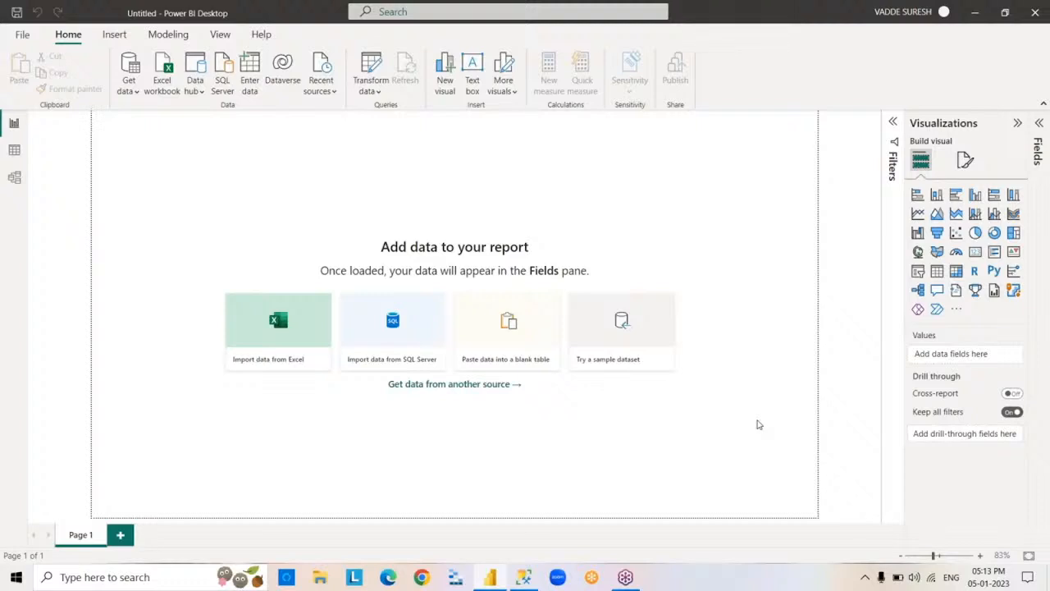
click(976, 14)
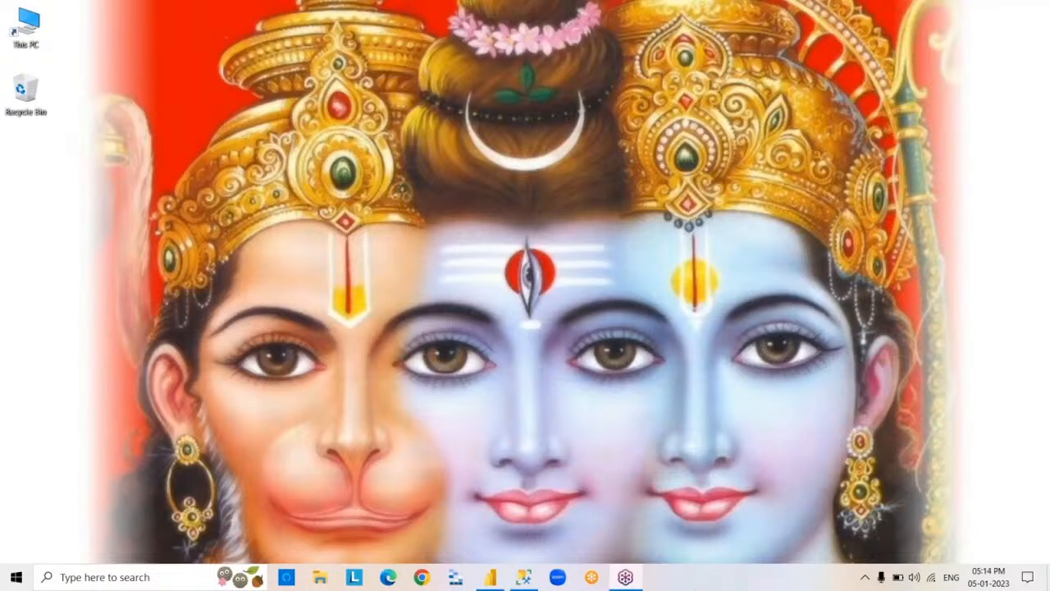
- Open Google in Chrome and search for "power bi desktop download"
click(422, 577)
click(421, 576)
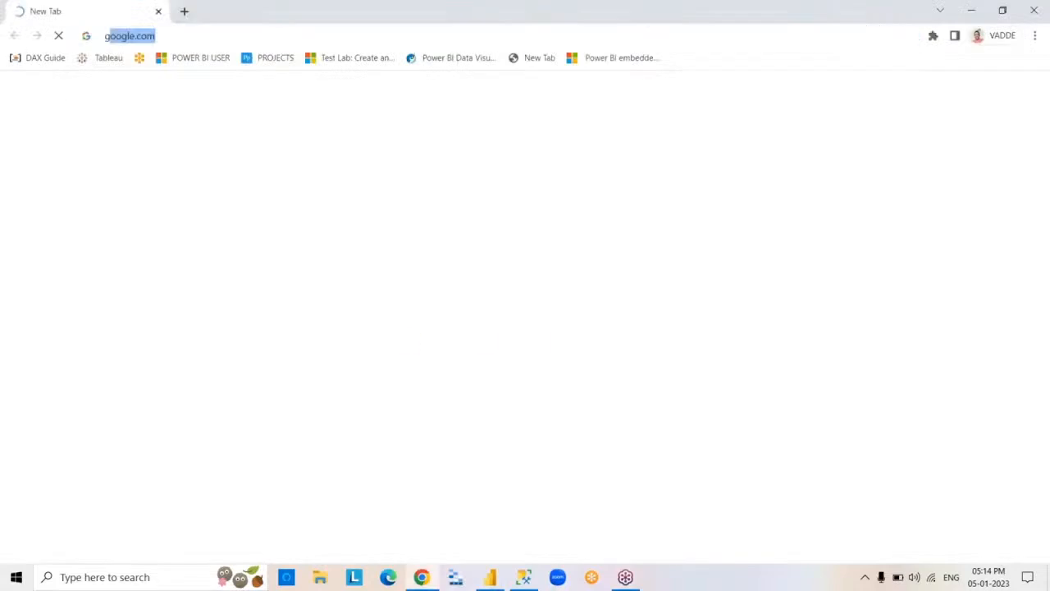
text(go)
key(Return)
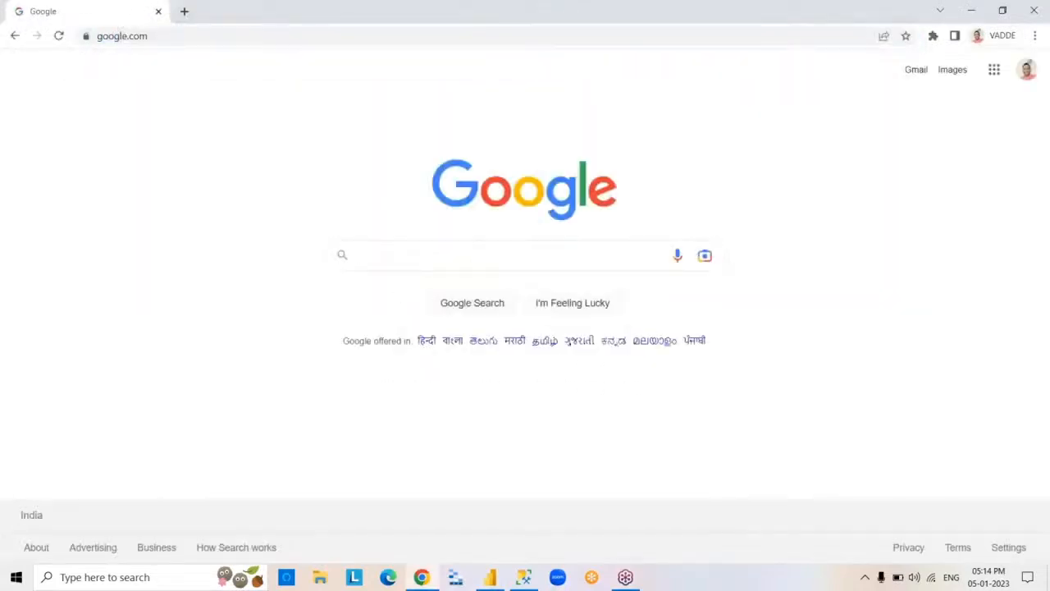
click(576, 253)
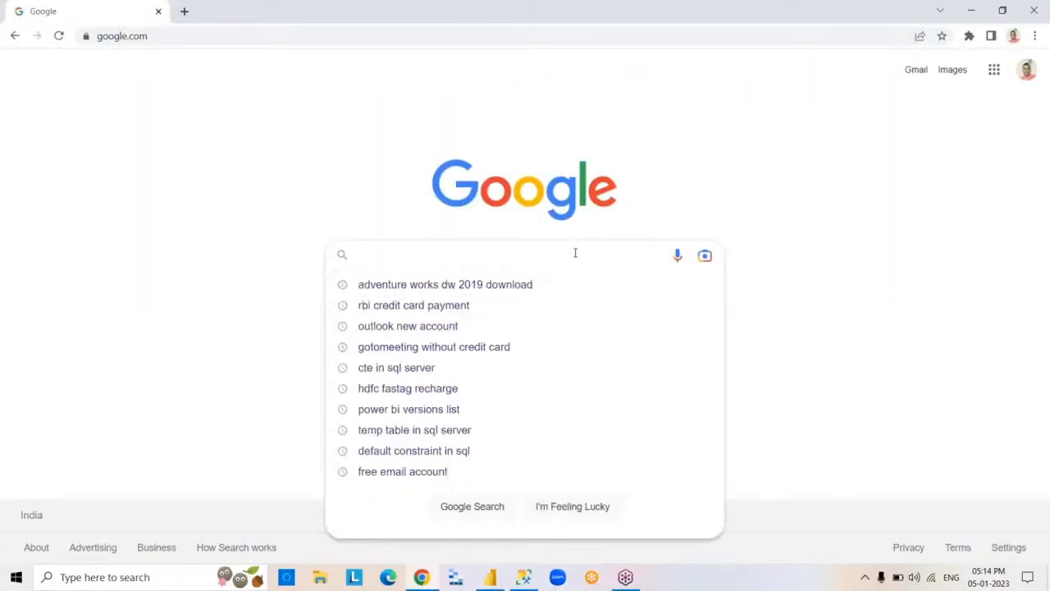
text(power )
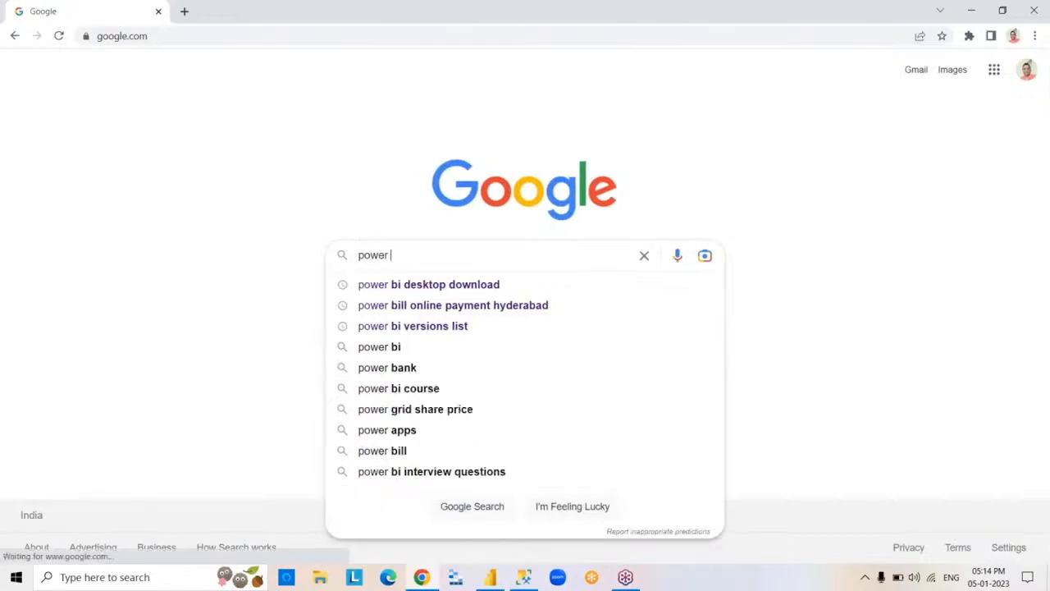
text(bi de)
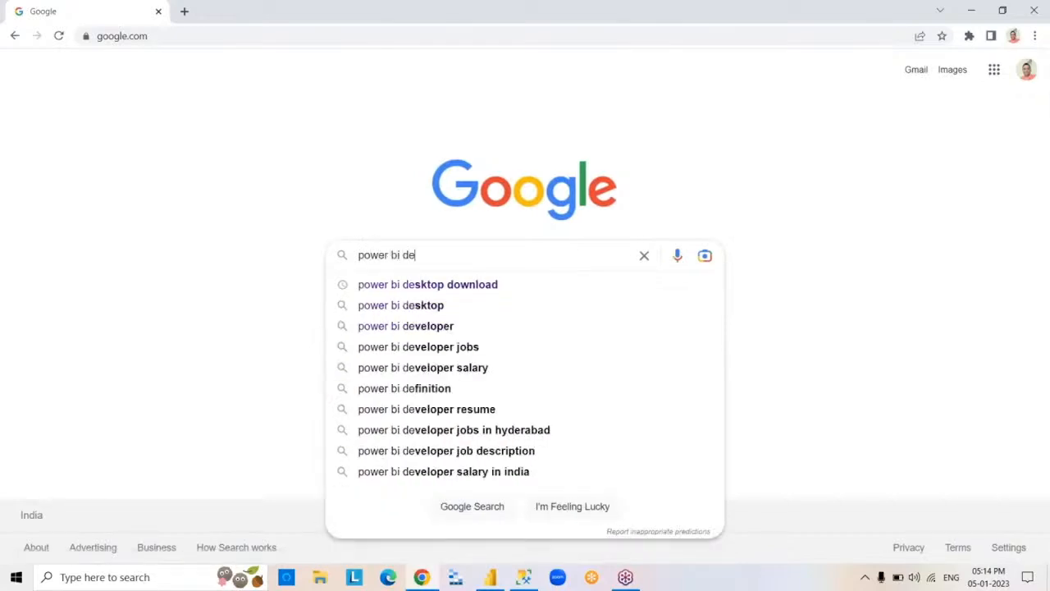
click(535, 284)
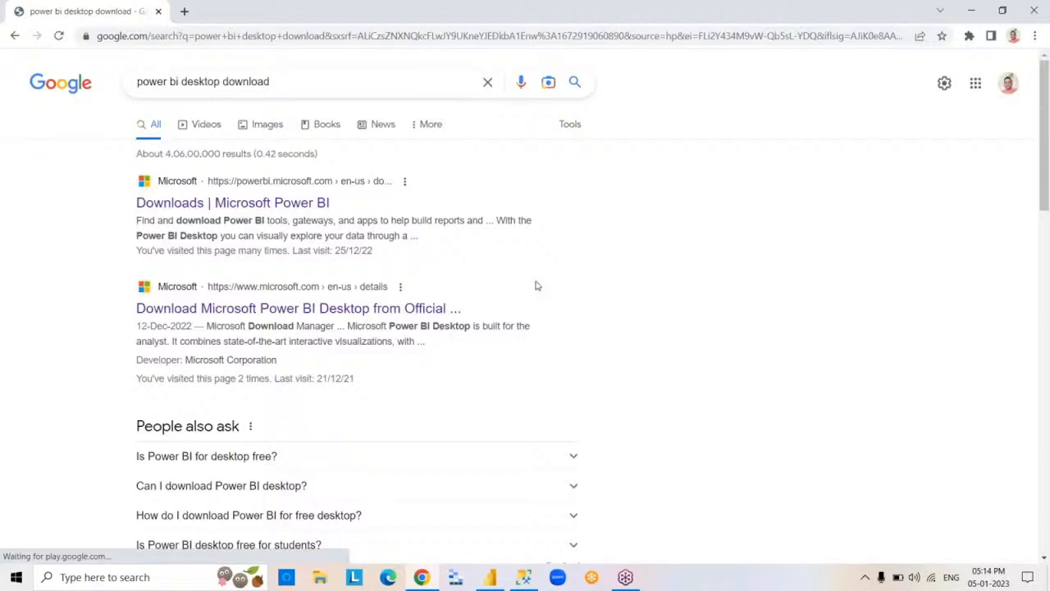
- Open Microsoft's Power BI downloads page and go to the advanced download options for Power BI Desktop, keeping only that page open
click(303, 211)
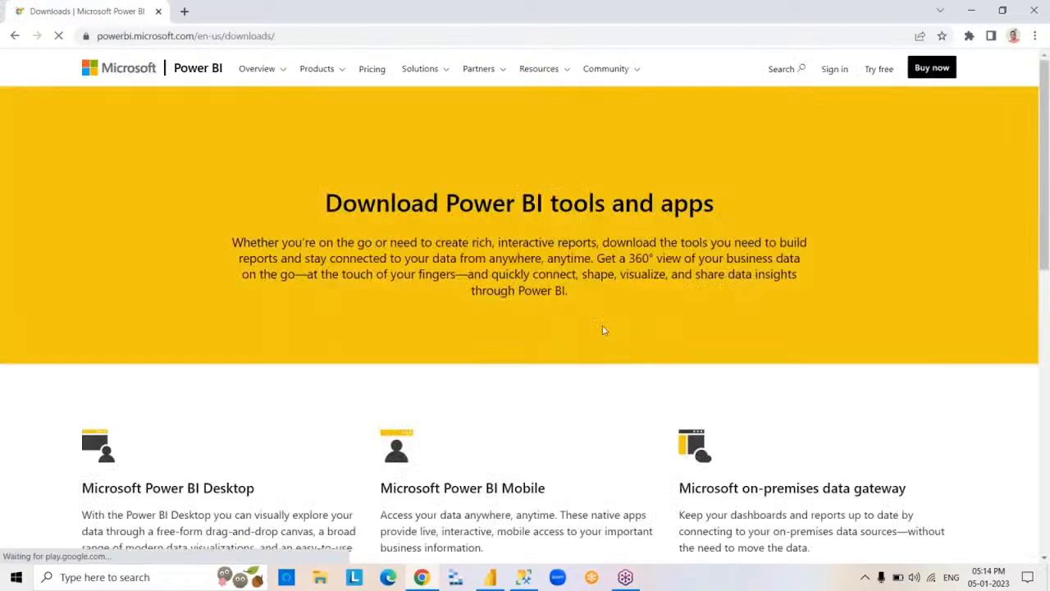
click(323, 41)
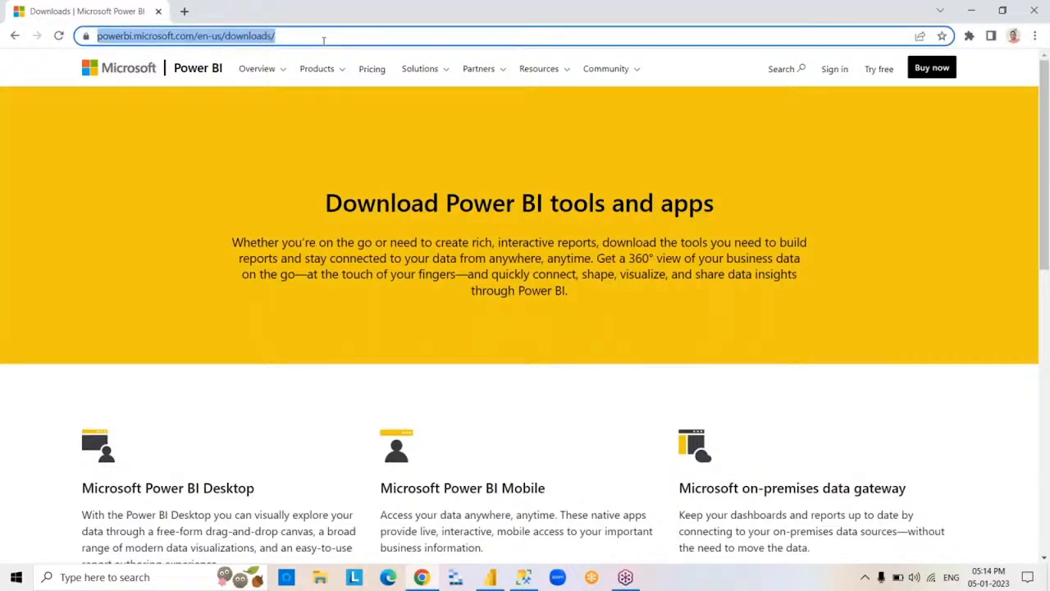
click(337, 38)
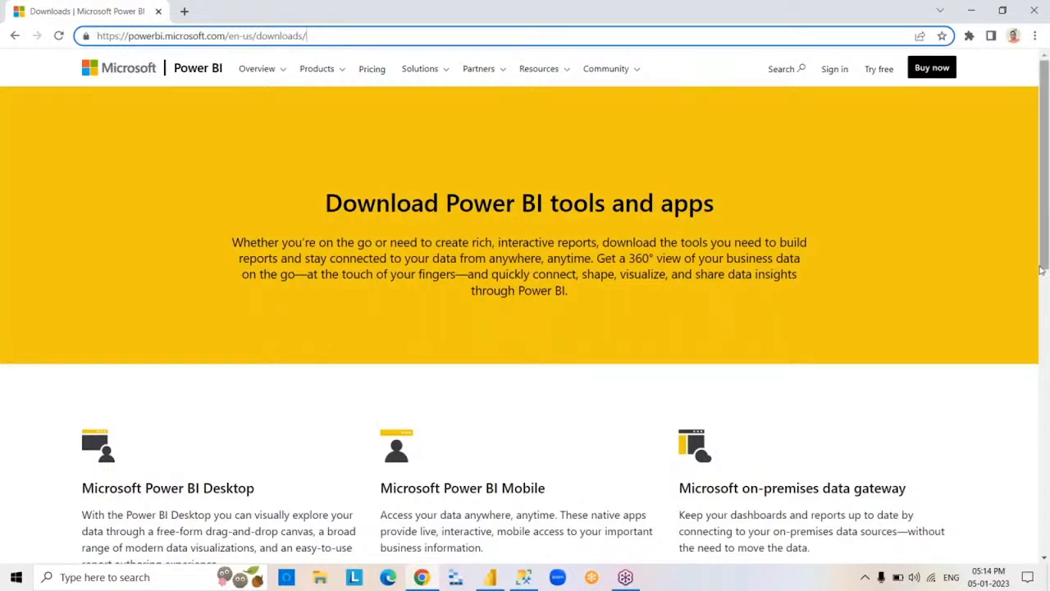
drag(1041, 270, 1044, 378)
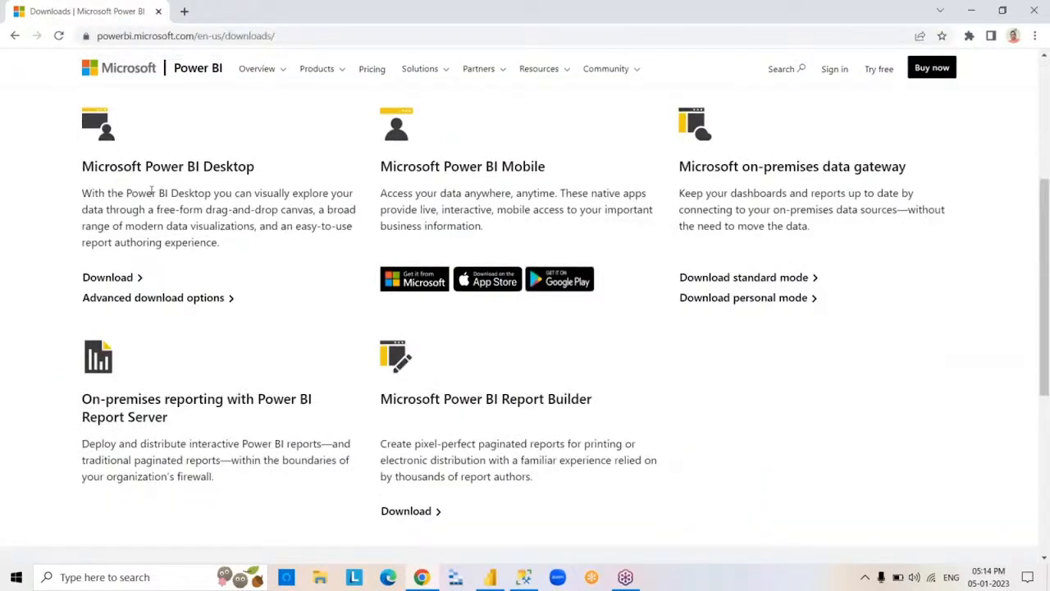
click(220, 299)
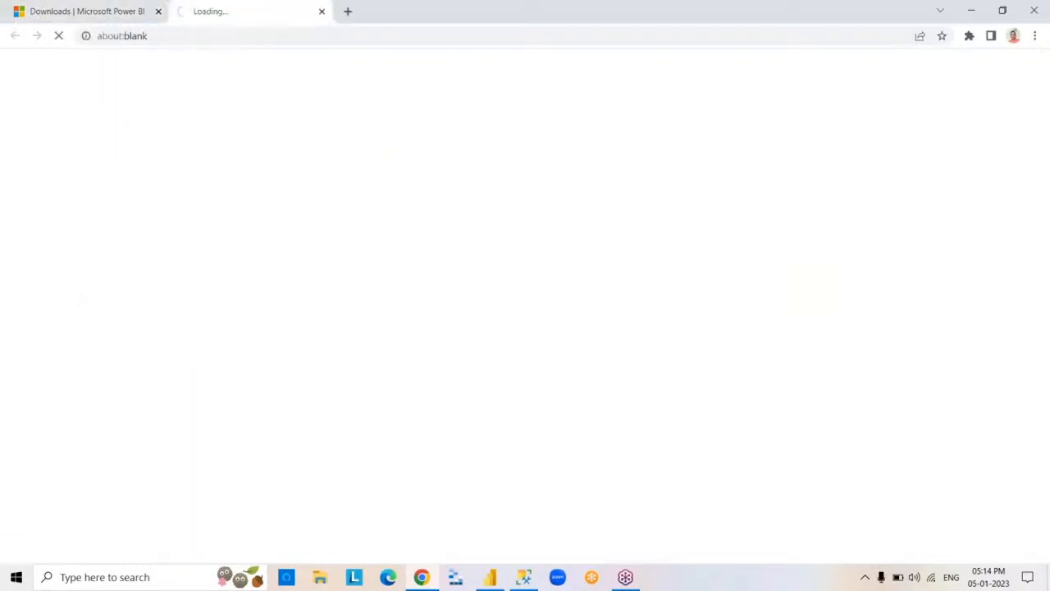
click(159, 11)
click(186, 12)
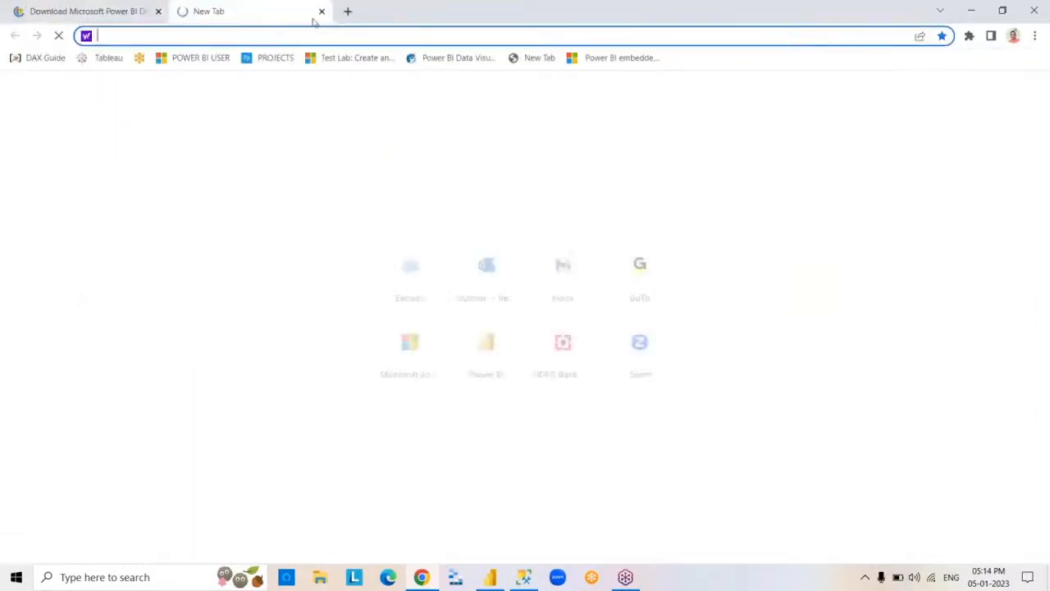
click(321, 12)
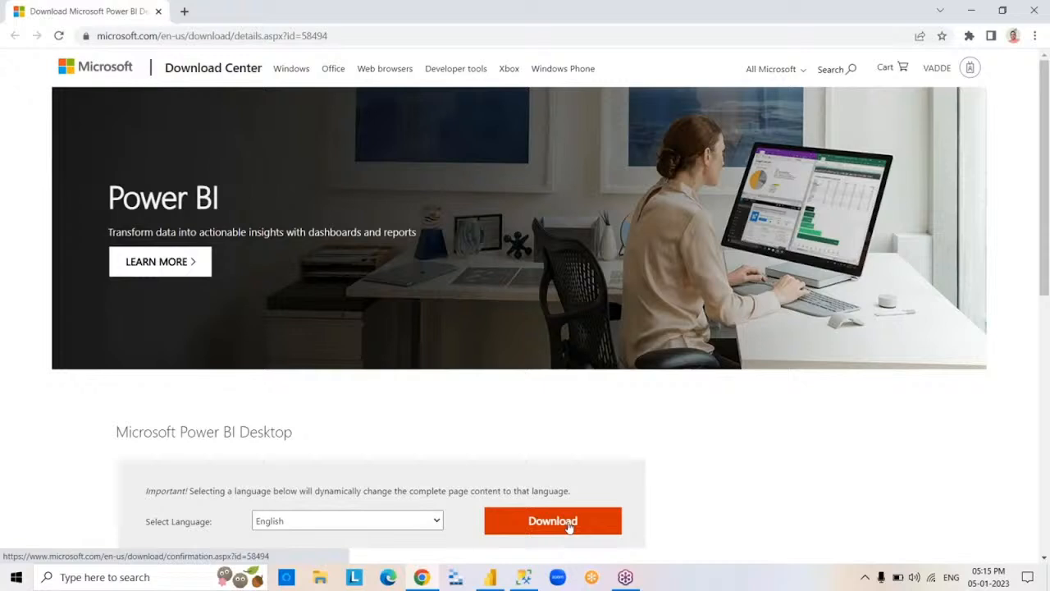
- Download the 64-bit English Power BI Desktop installer, PBIDesktopSetup_x64.exe
click(570, 522)
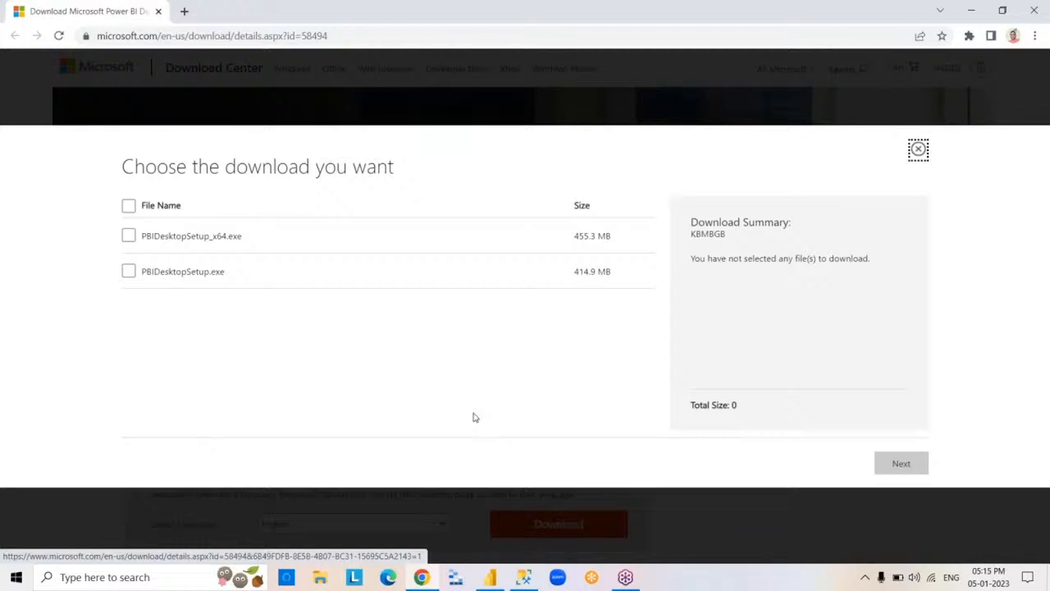
click(128, 237)
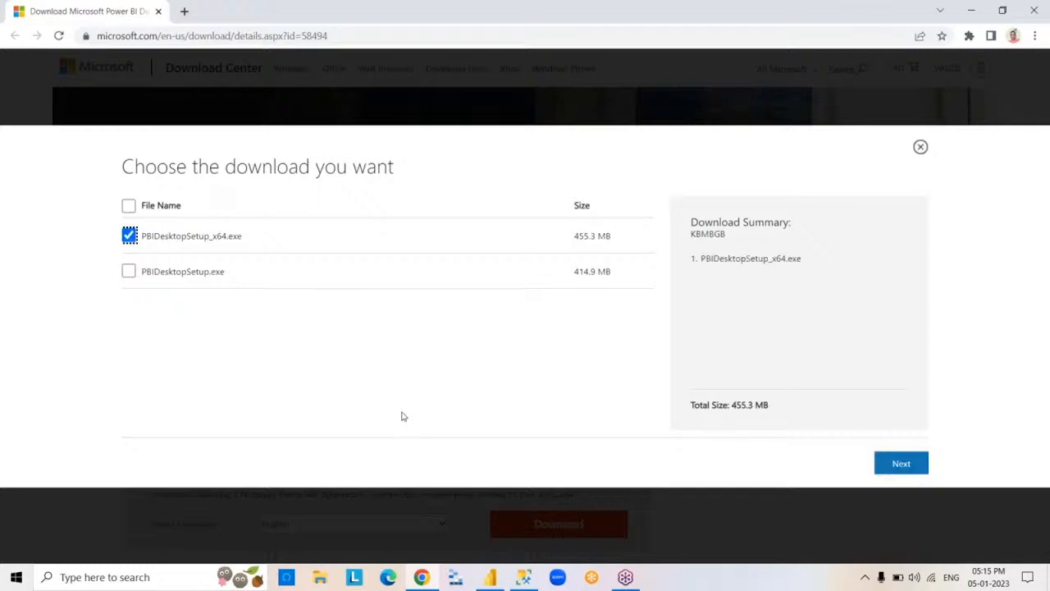
click(902, 466)
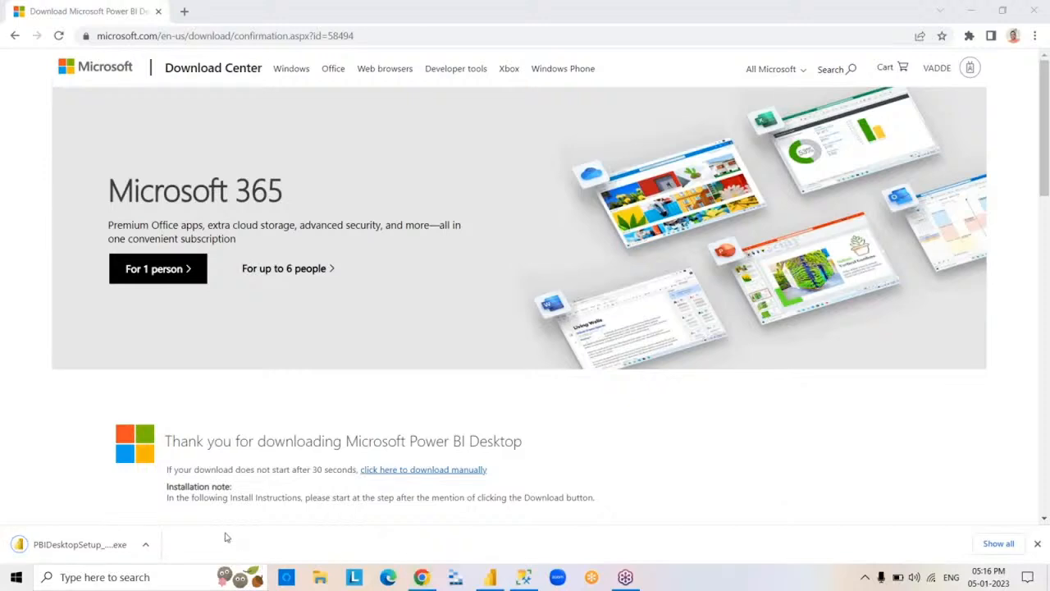
- Run the downloaded PBIDesktopSetup_x64.exe from the browser, and close Chrome
click(82, 555)
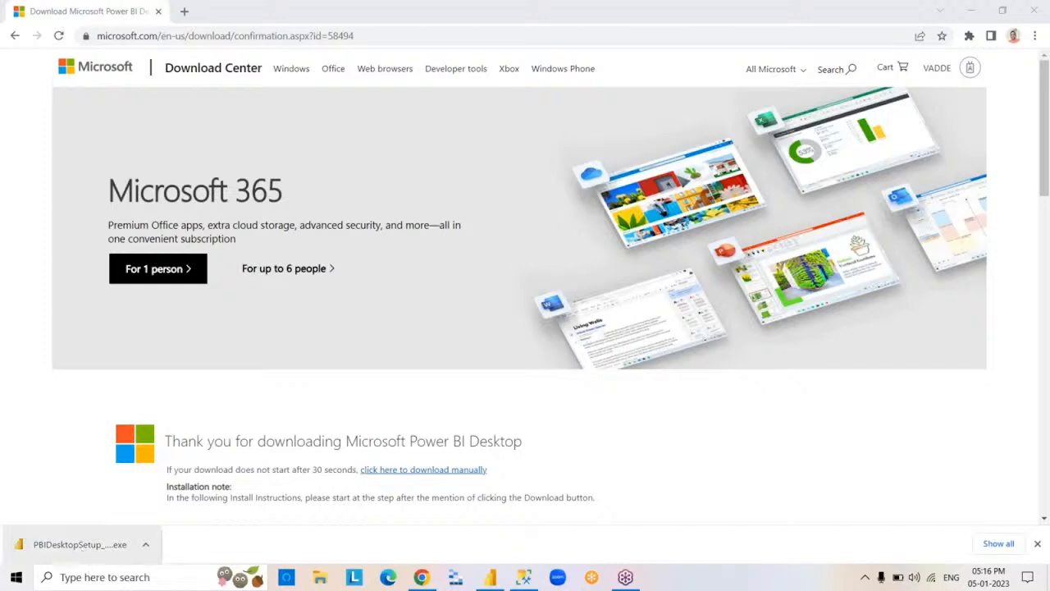
click(1039, 544)
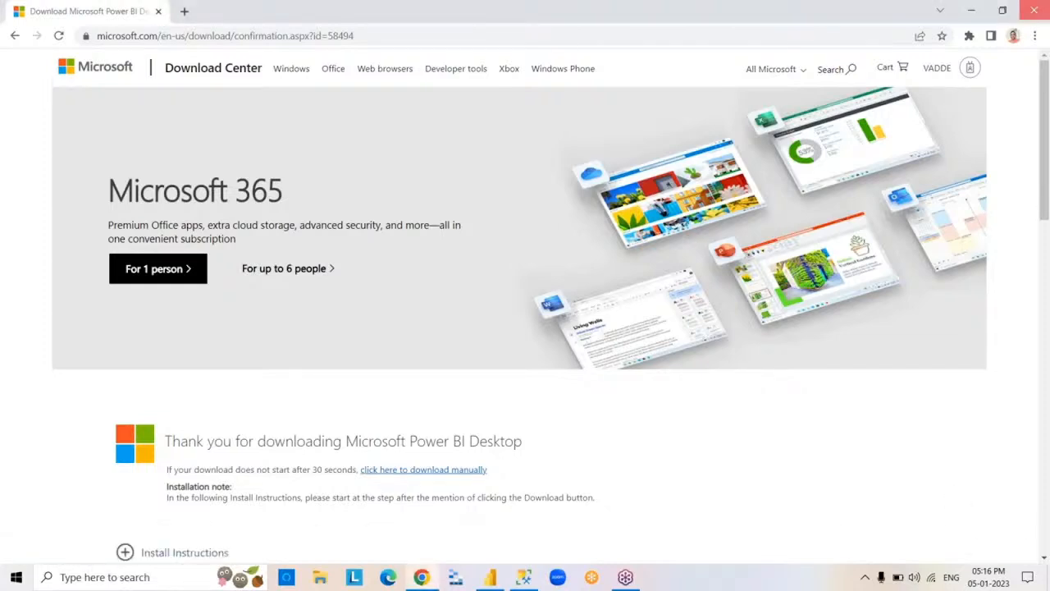
click(1038, 10)
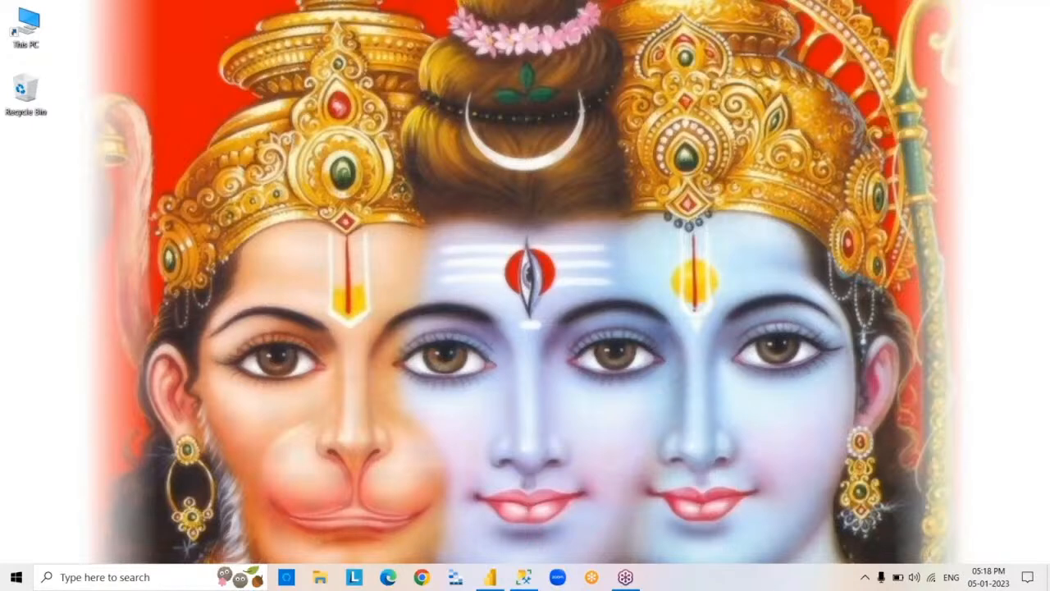
- Try to install Power BI Desktop by running PBIDesktopSetup_x64 from the Downloads folder, ignoring the running-program warning, and finish the wizard
click(326, 581)
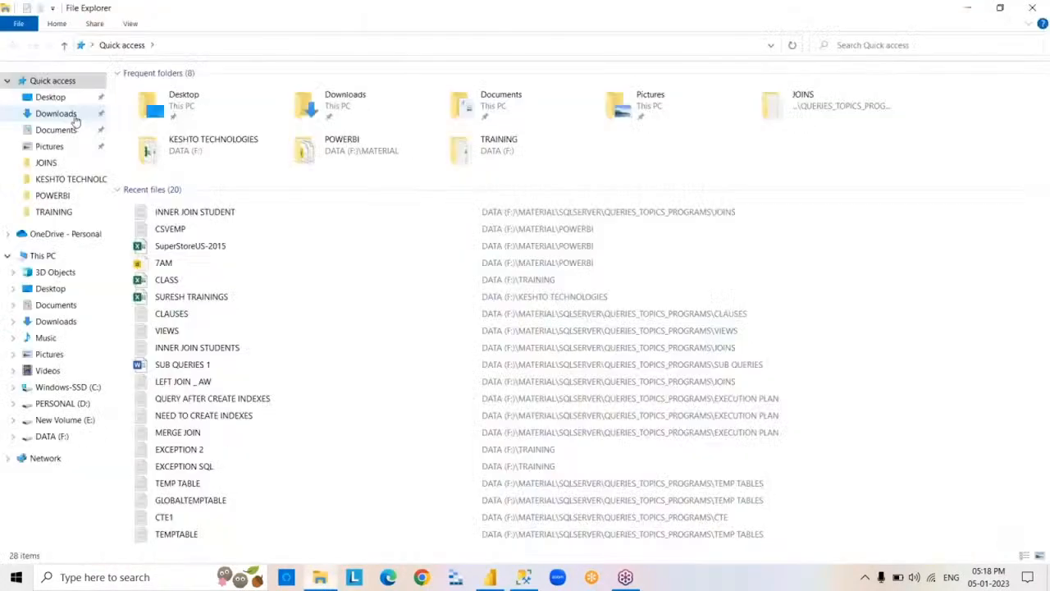
click(72, 115)
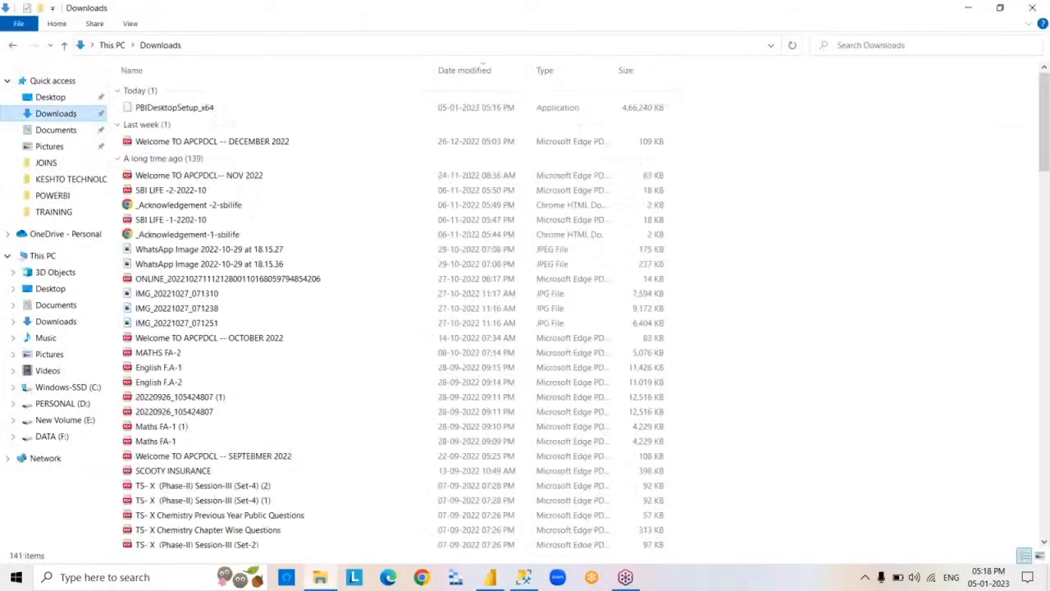
click(226, 110)
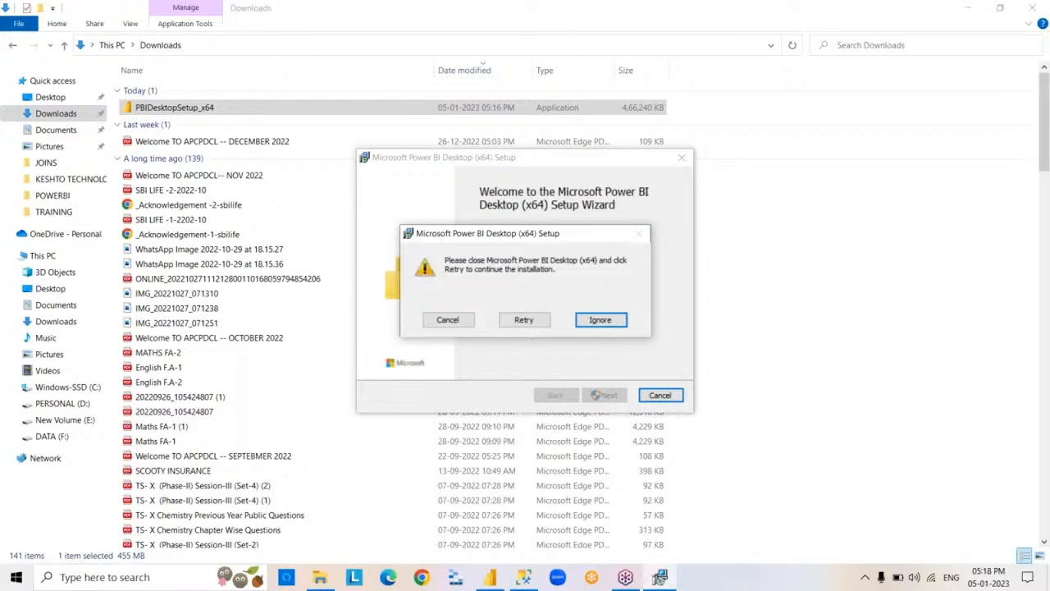
click(600, 320)
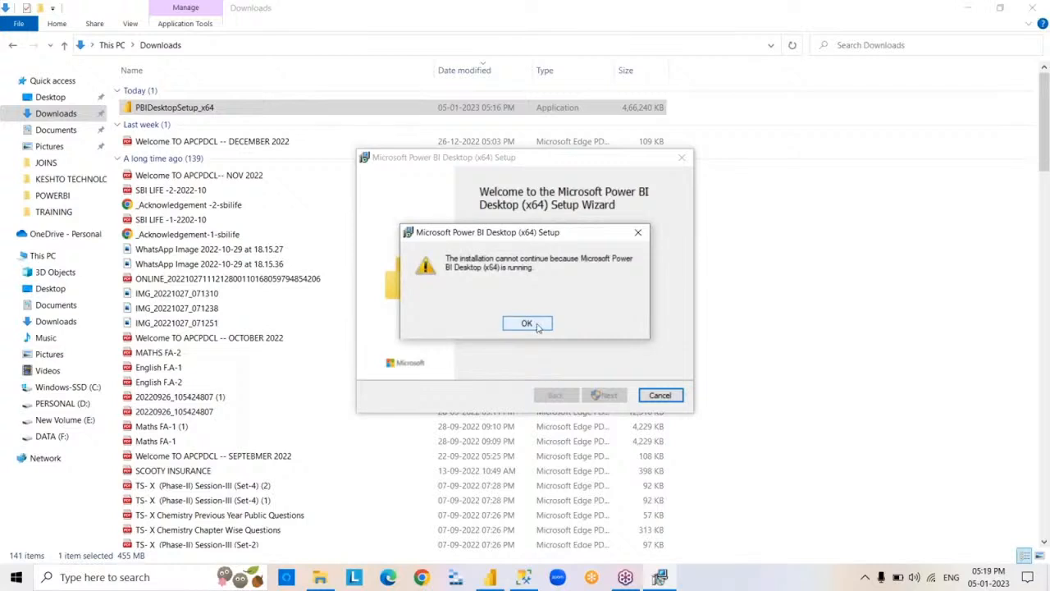
click(538, 323)
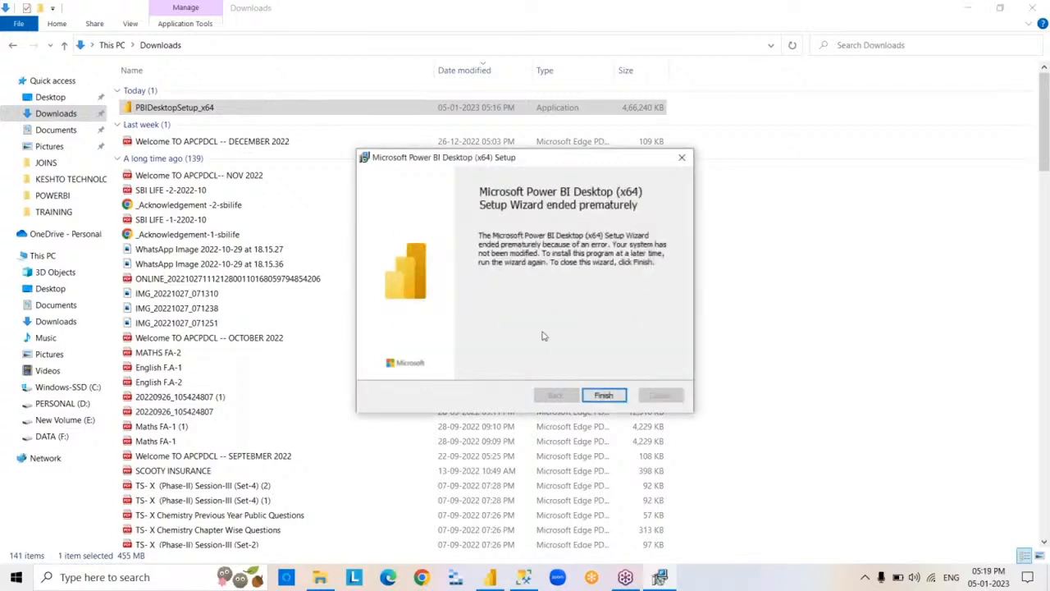
click(612, 397)
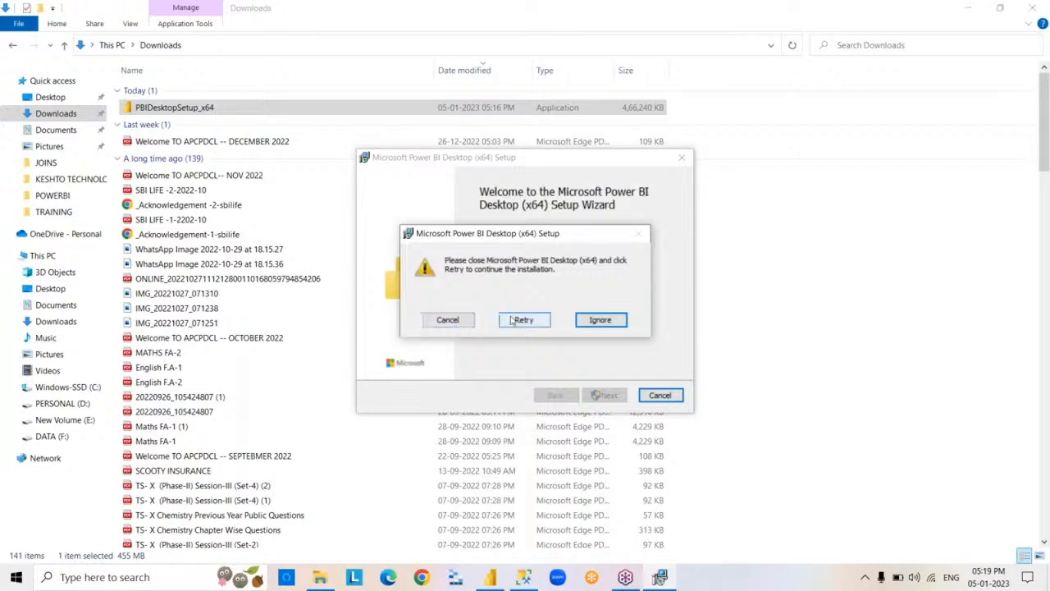
- Retry the Power BI Desktop setup check in the other setup wizard, ignore the running-program warning, and finish that wizard
click(522, 320)
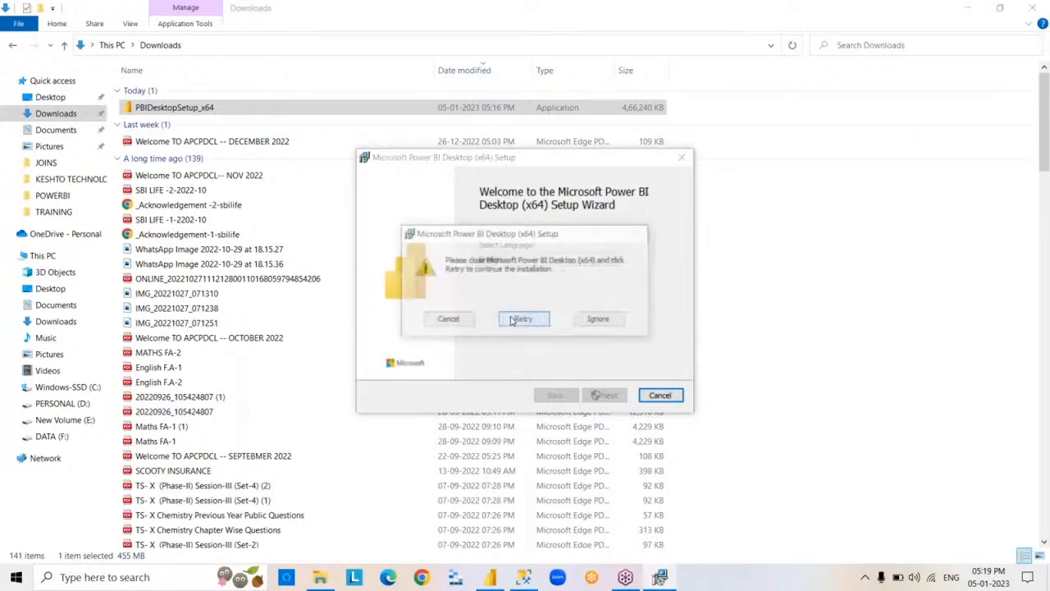
click(618, 322)
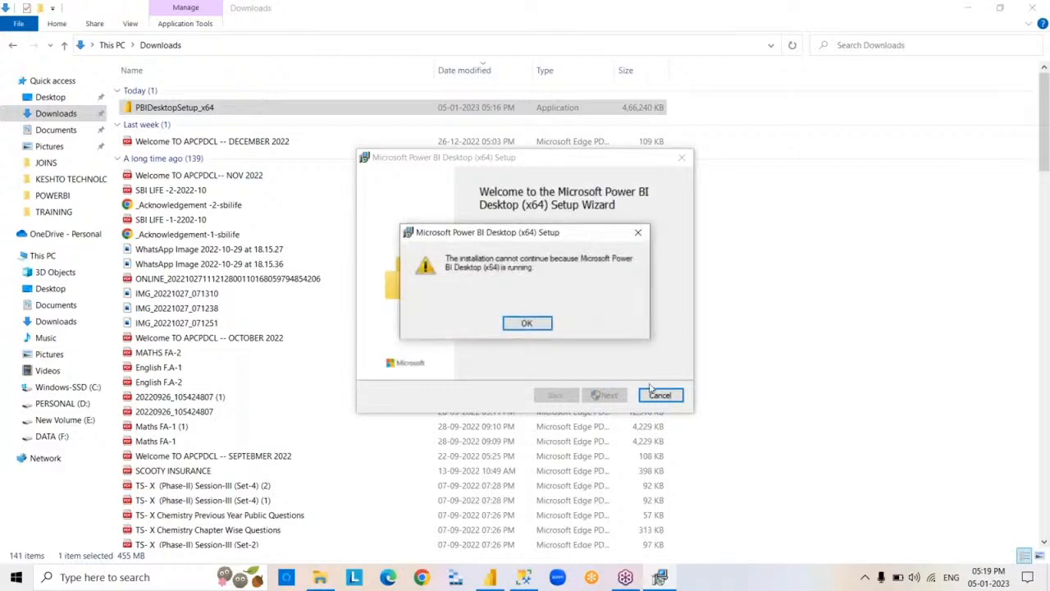
click(542, 326)
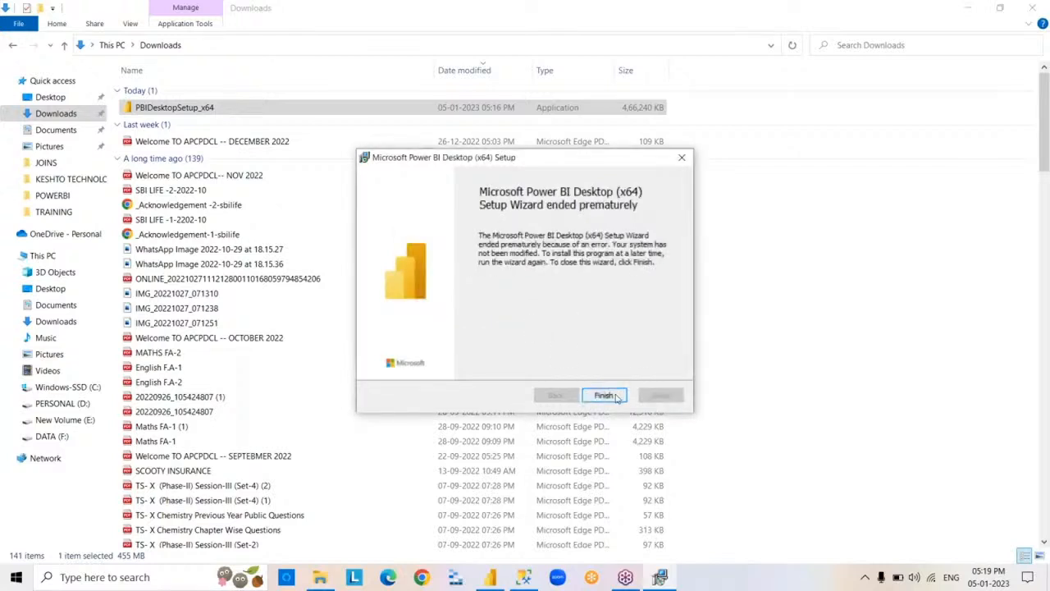
click(604, 396)
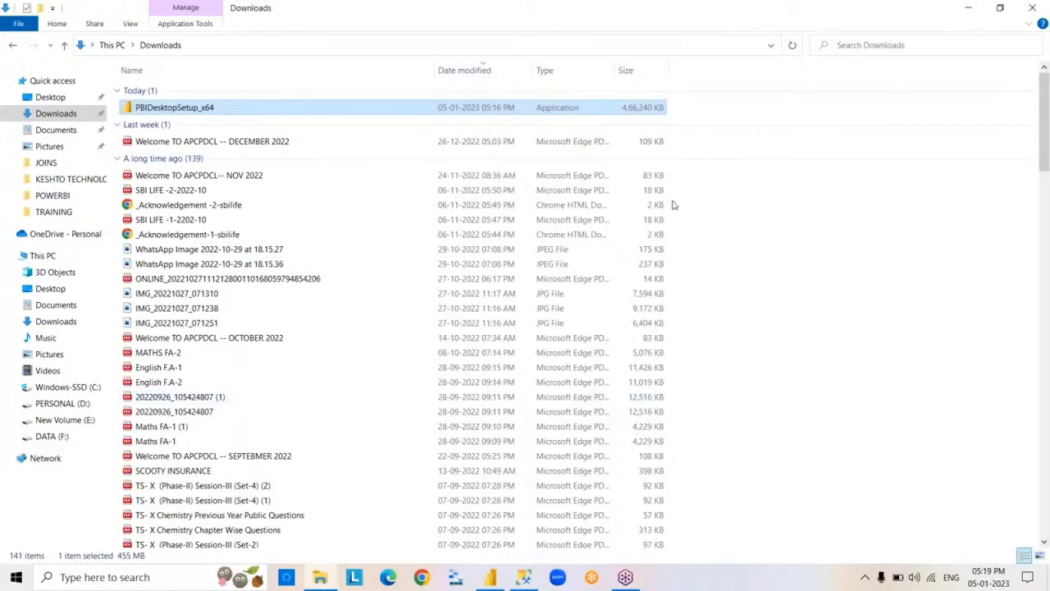
- Try to permanently delete PBIDesktopSetup_x64 from the Downloads folder
key(shift+Delete)
key(Return)
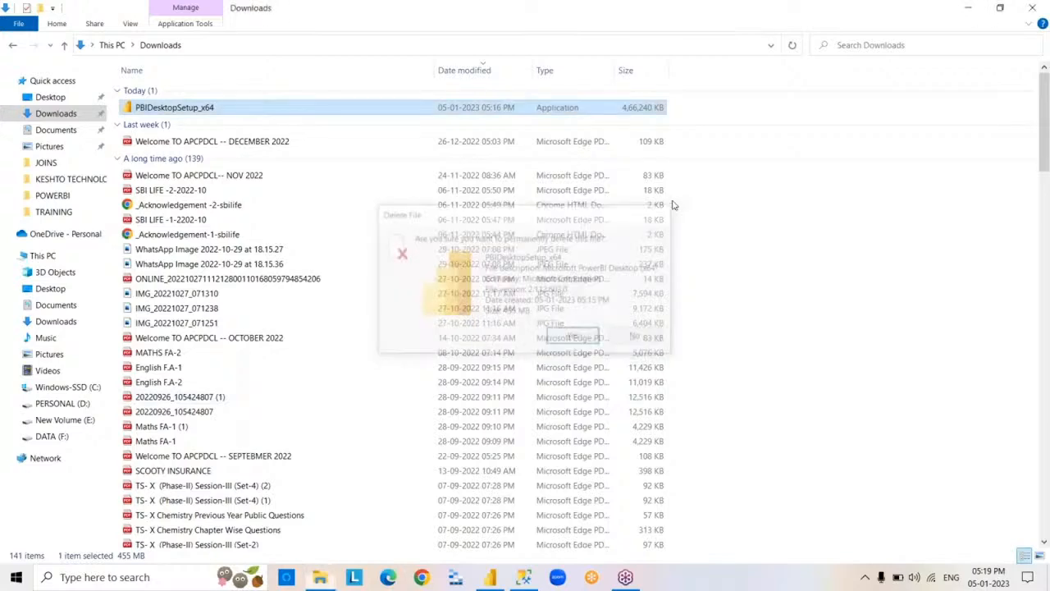
click(411, 293)
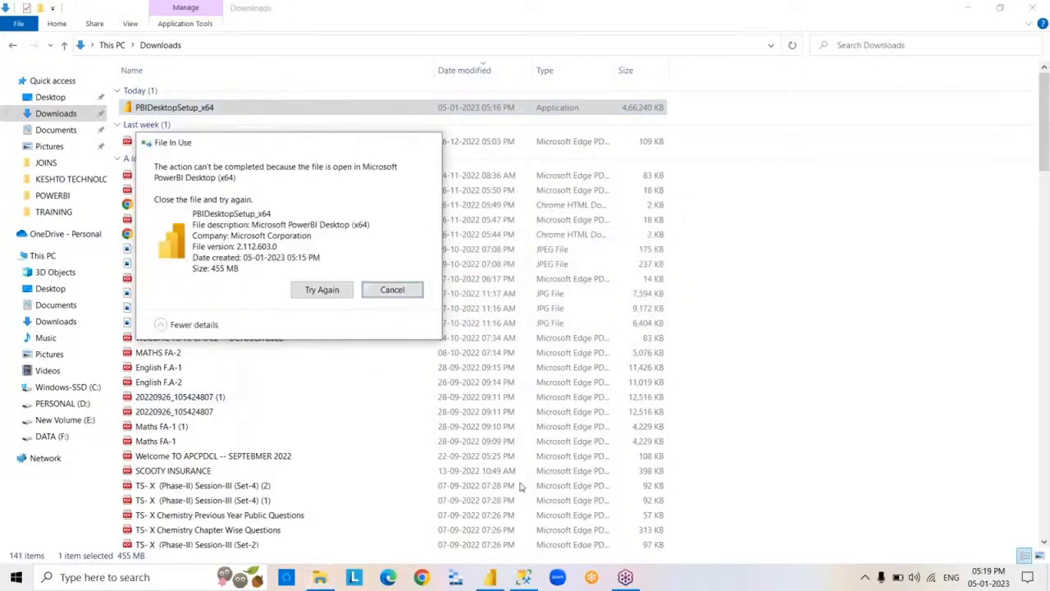
- Close the Downloads window, switch to Power BI Desktop, and expand the Fields pane of the blank report
click(1033, 7)
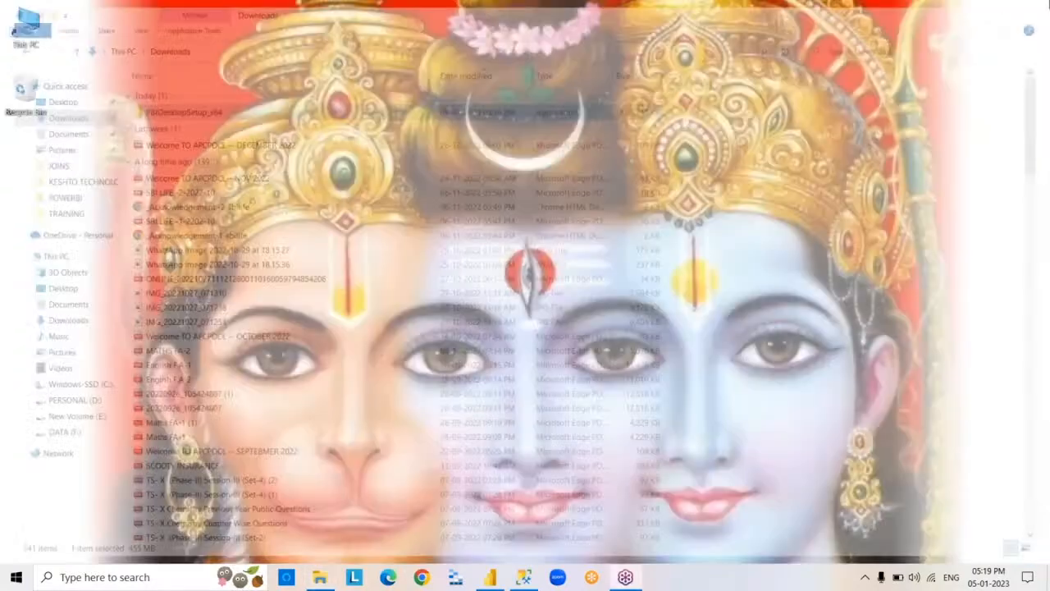
click(490, 577)
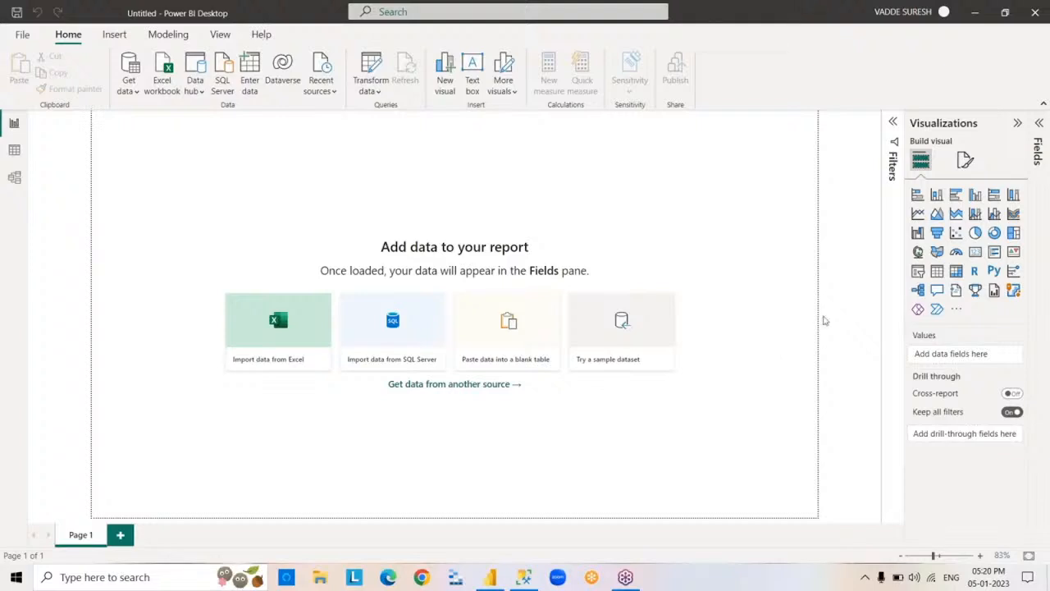
click(1038, 242)
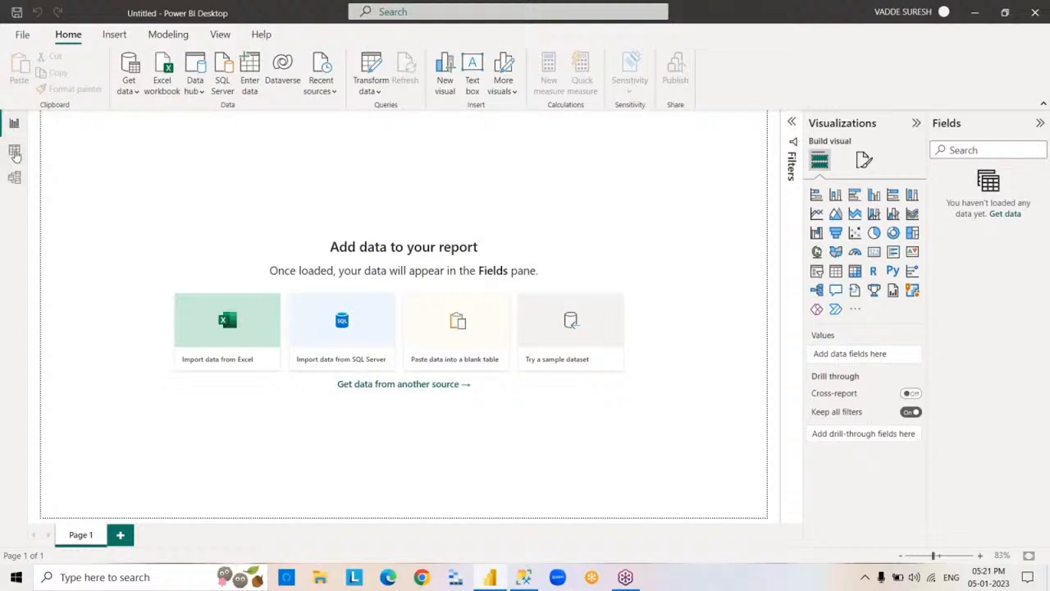
- Look at the empty Data view, return to the Report view, and review the common data sources offered for import
click(14, 150)
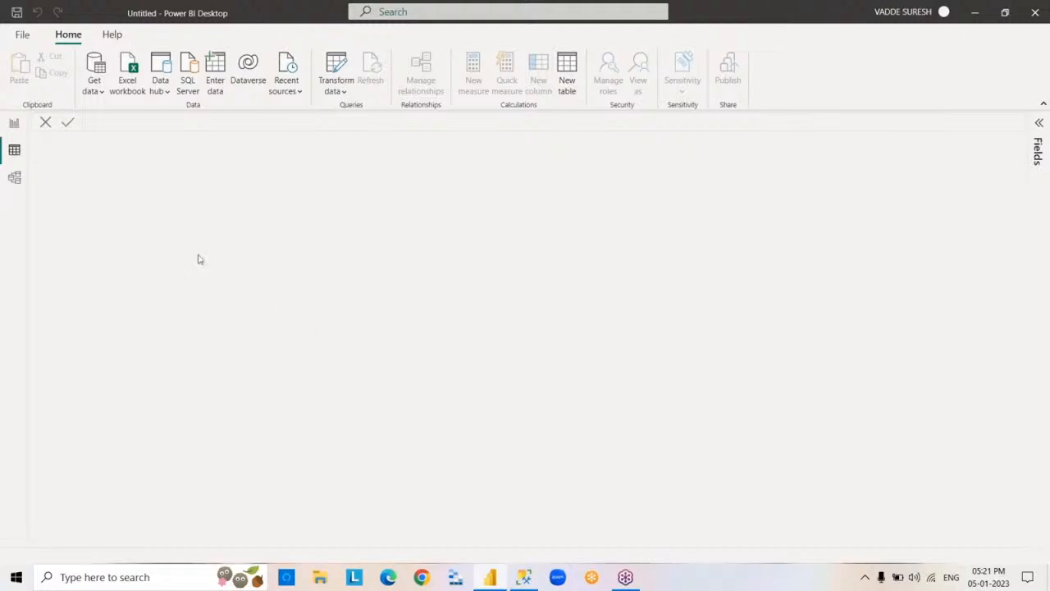
click(14, 124)
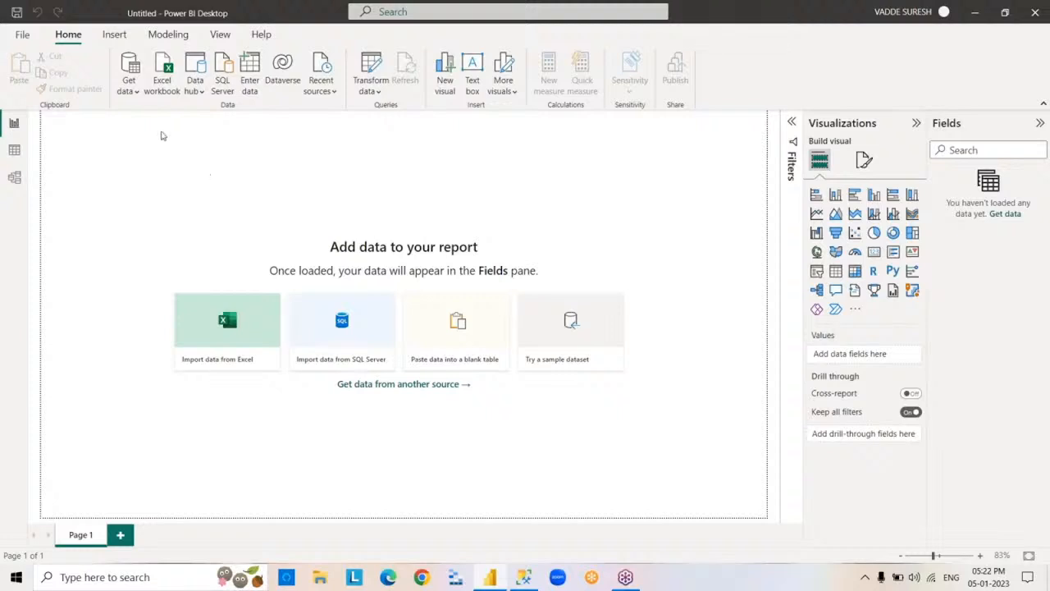
click(138, 98)
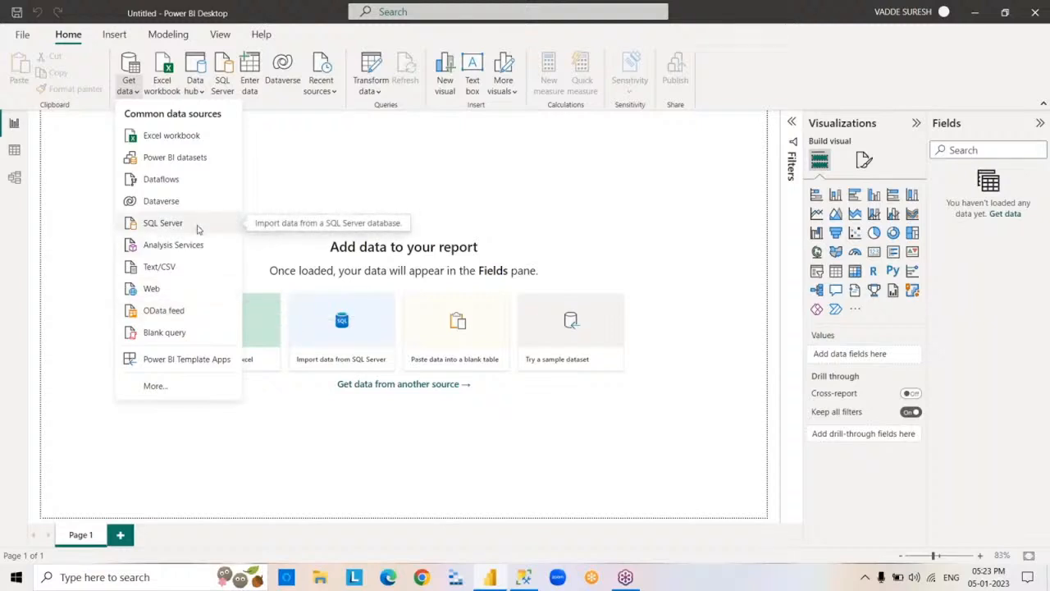
click(485, 176)
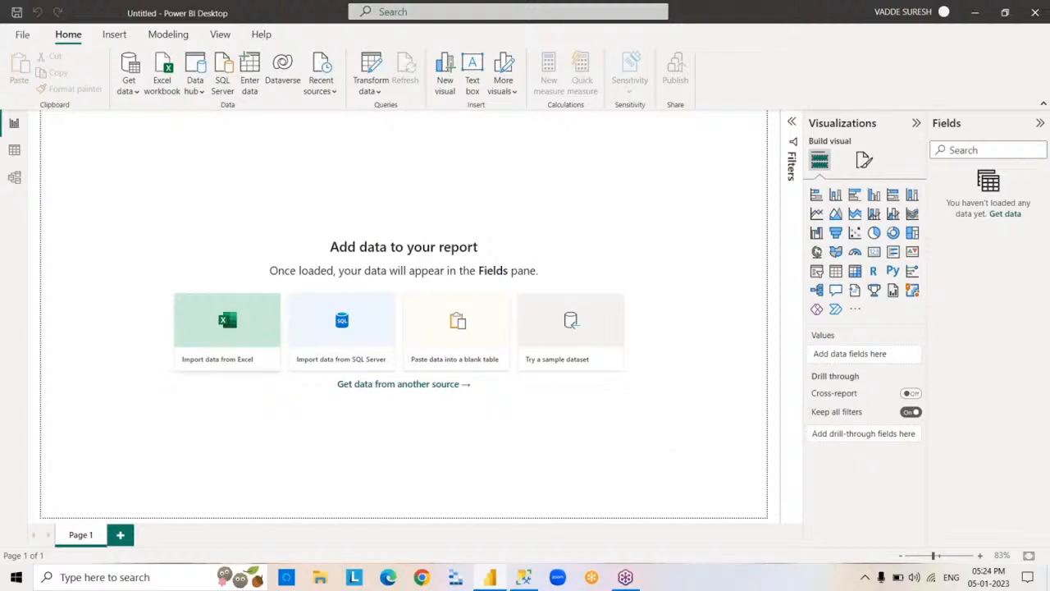
- Save the report as a Power BI file (*.pbix) named 5PM in the POWERBI folder
click(23, 35)
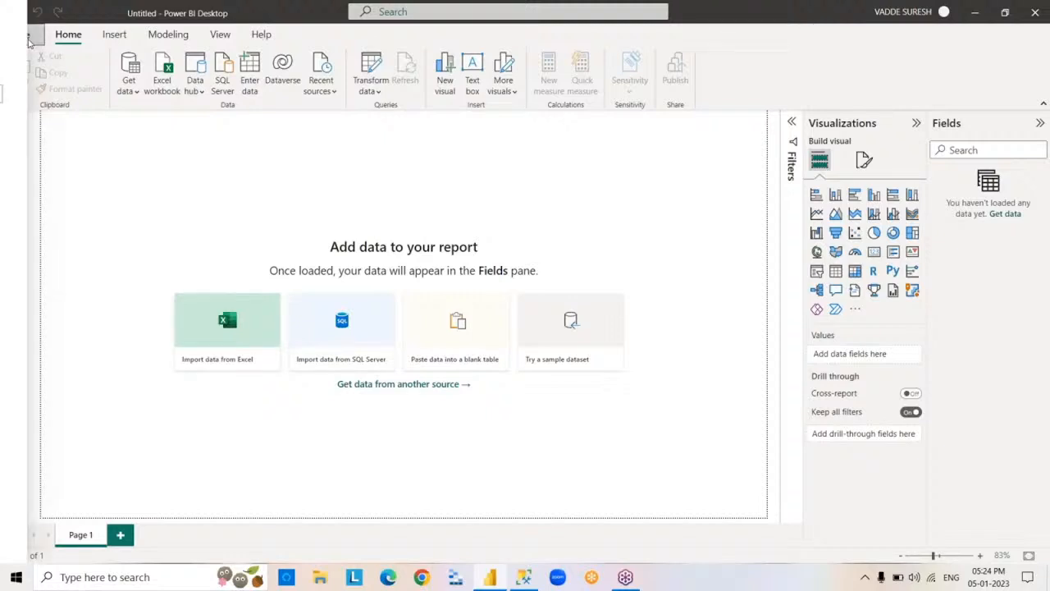
click(29, 41)
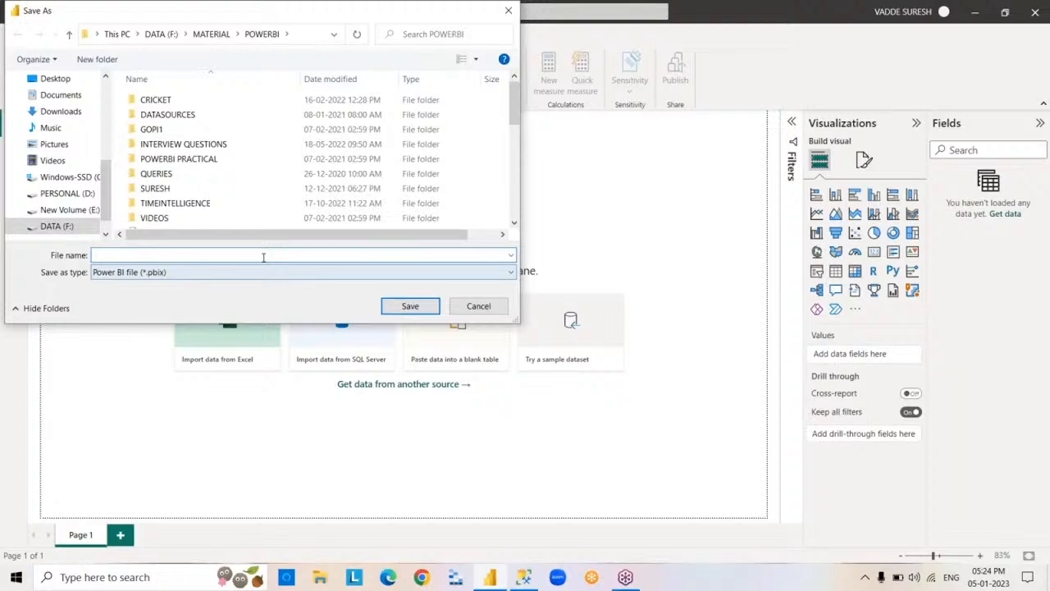
text(5PM)
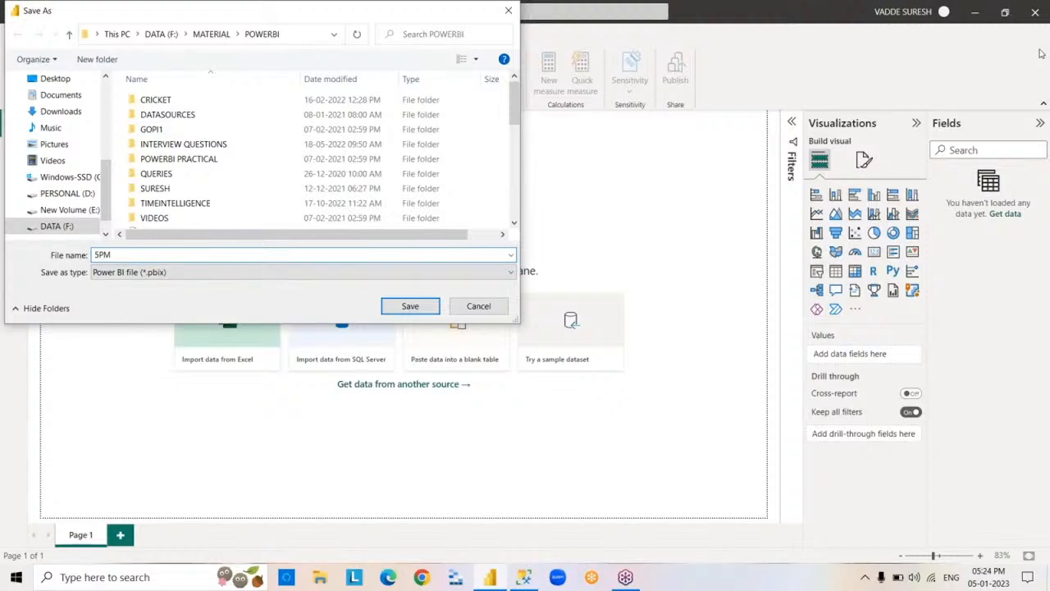
click(157, 276)
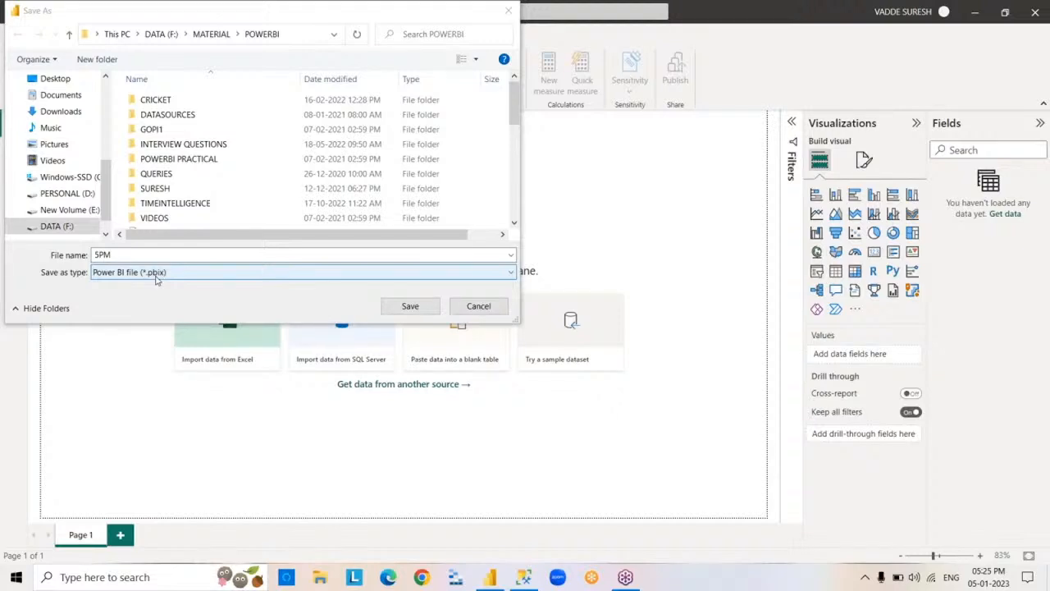
key(Return)
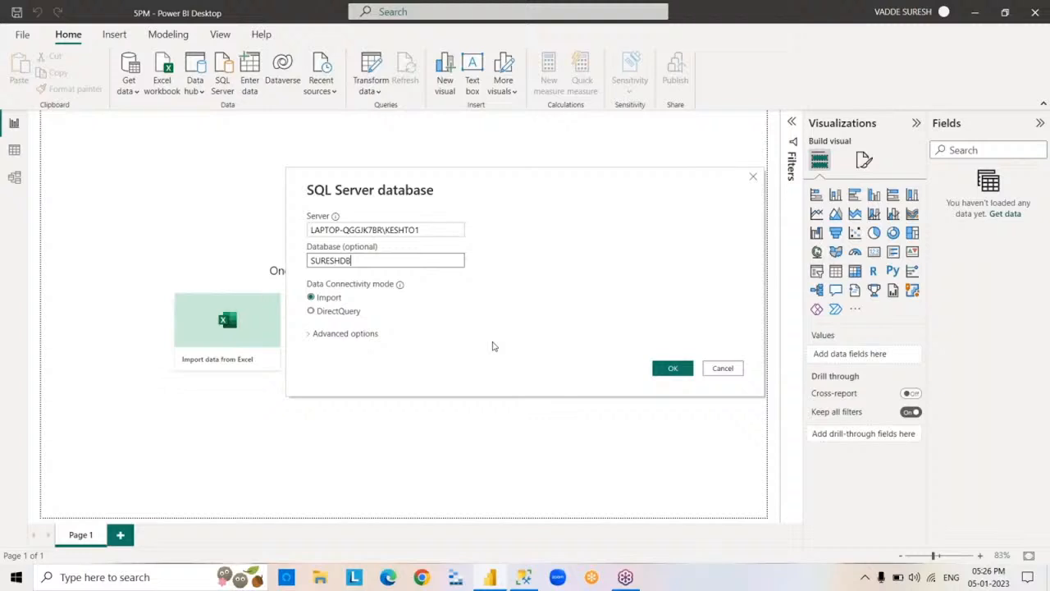
- Connect to the SURESHDB database on LAPTOP-QGGJK7BR\KESHTO1 in Import mode and load the EMP, DEPT and DEPT1 tables
click(664, 372)
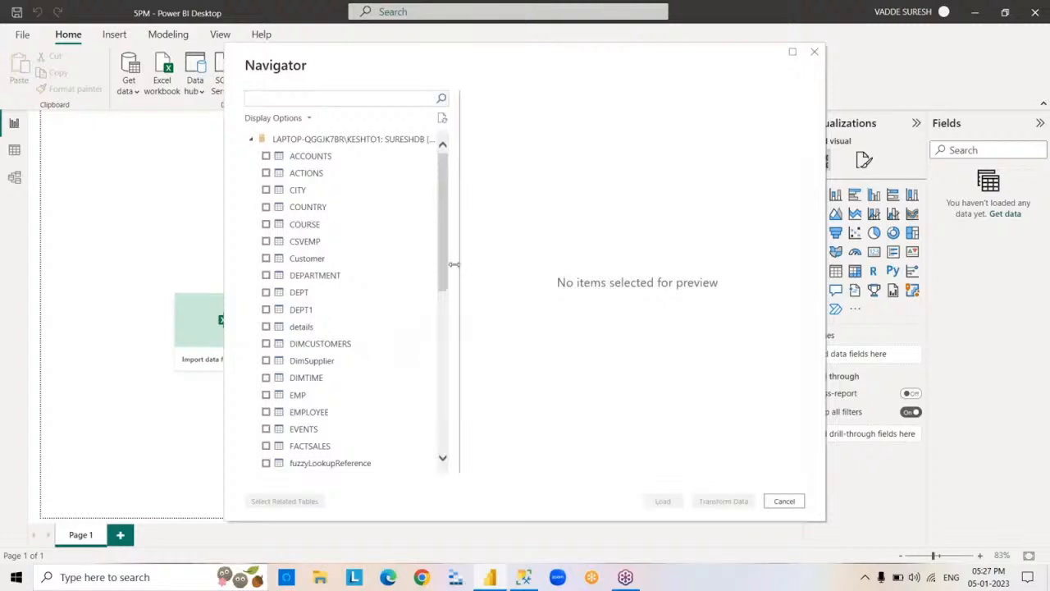
drag(444, 269, 448, 162)
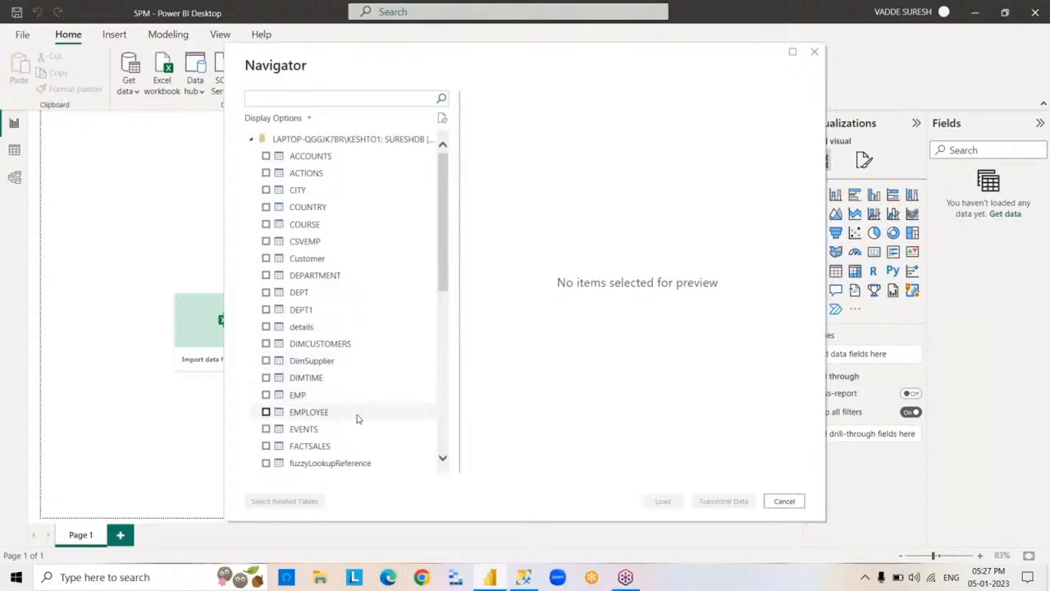
click(265, 394)
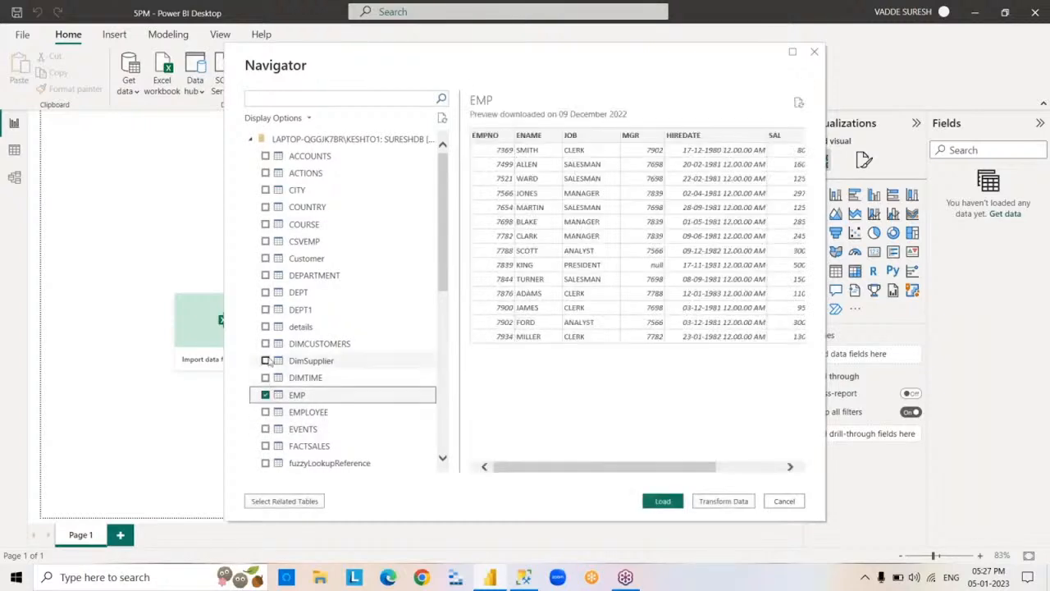
click(265, 292)
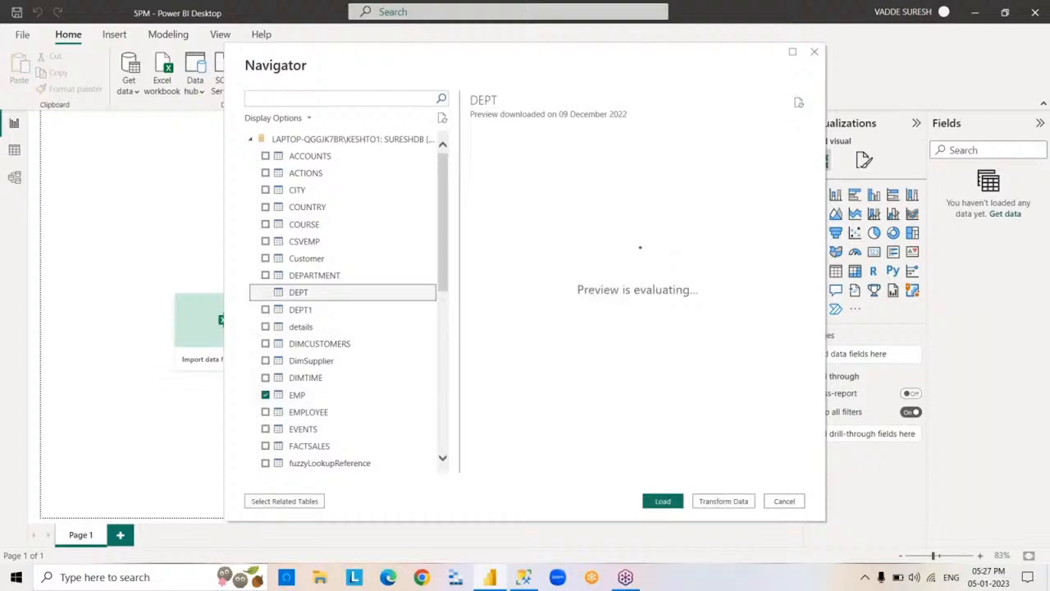
click(265, 310)
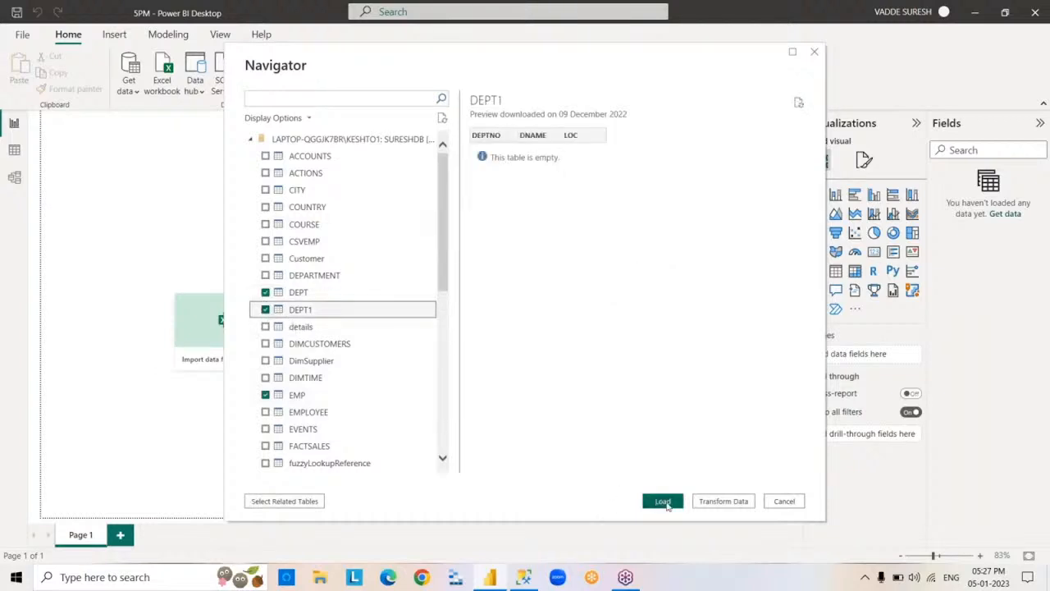
click(663, 501)
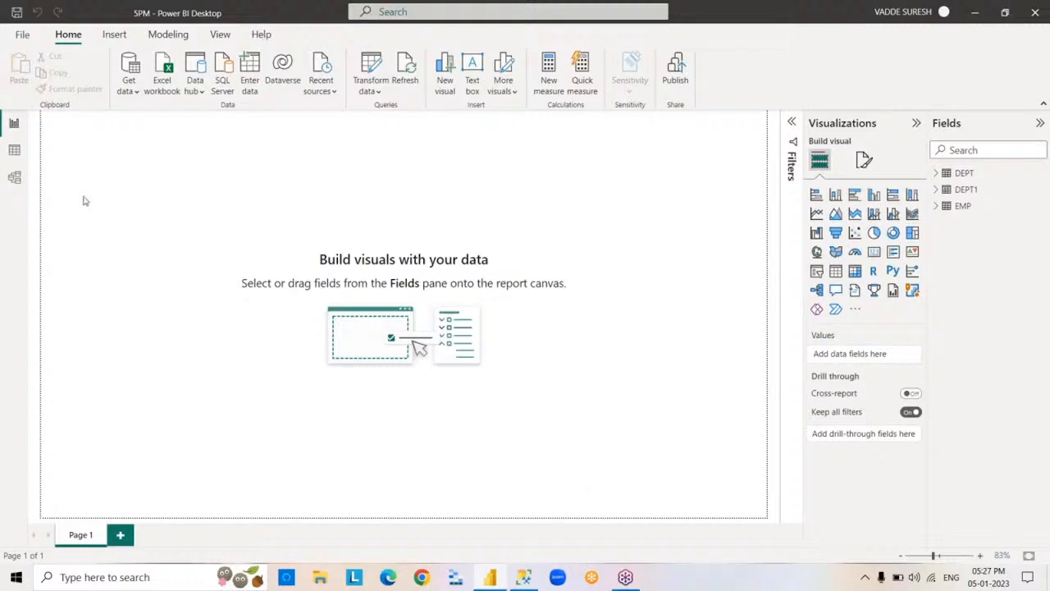
- Examine the EMP table's field list, and view its imported rows in the Data view
click(936, 206)
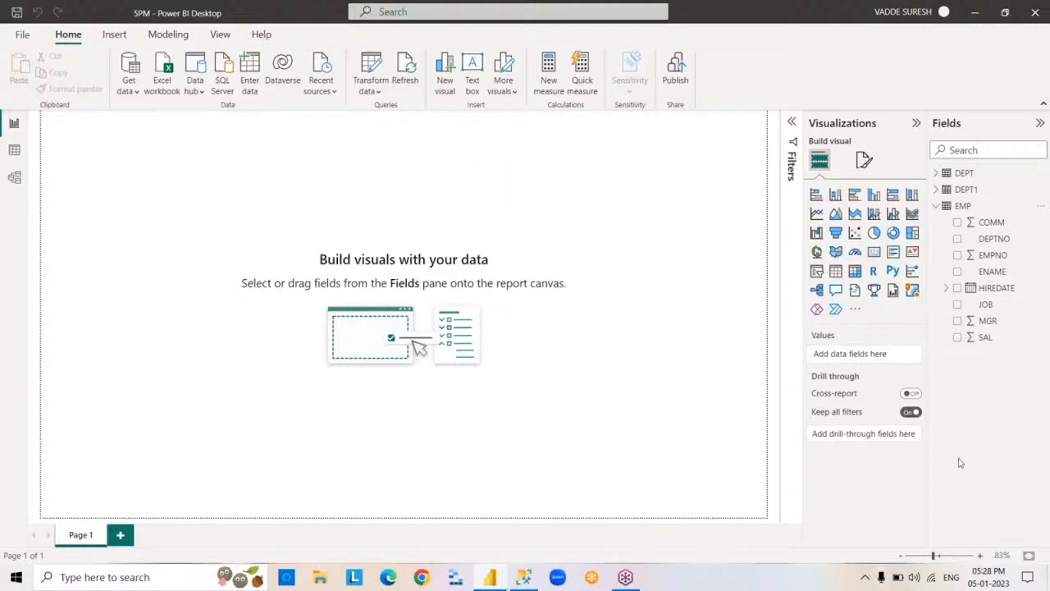
click(936, 205)
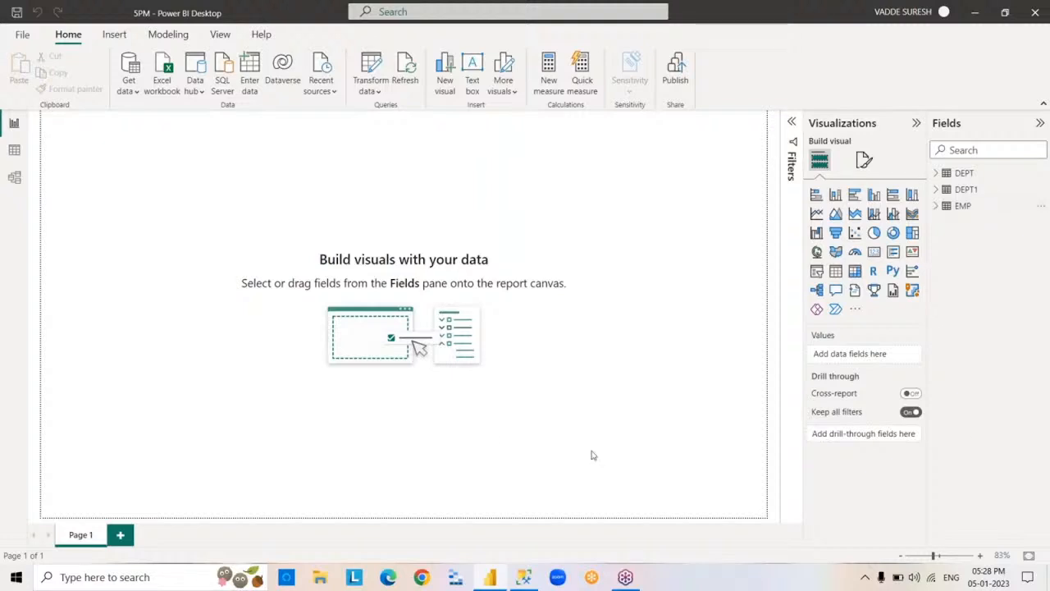
click(14, 151)
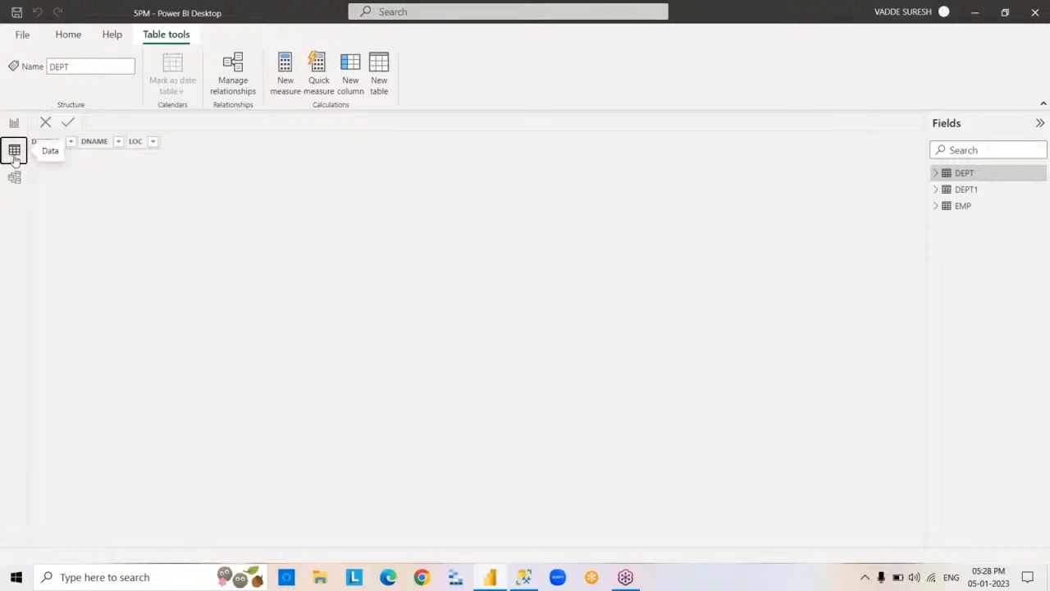
click(960, 210)
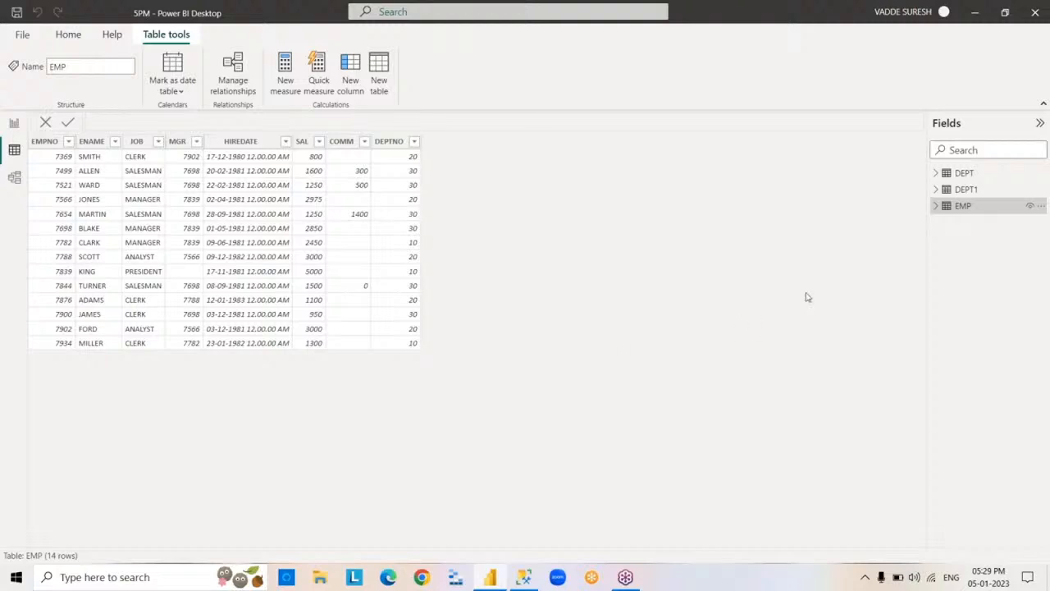
- Set up a new SQL Server connection to LAPTOP-QGGJK7BR\KESHTO1, database SURESHDB, with DirectQuery as the connectivity mode
mouse_move(947, 209)
click(68, 34)
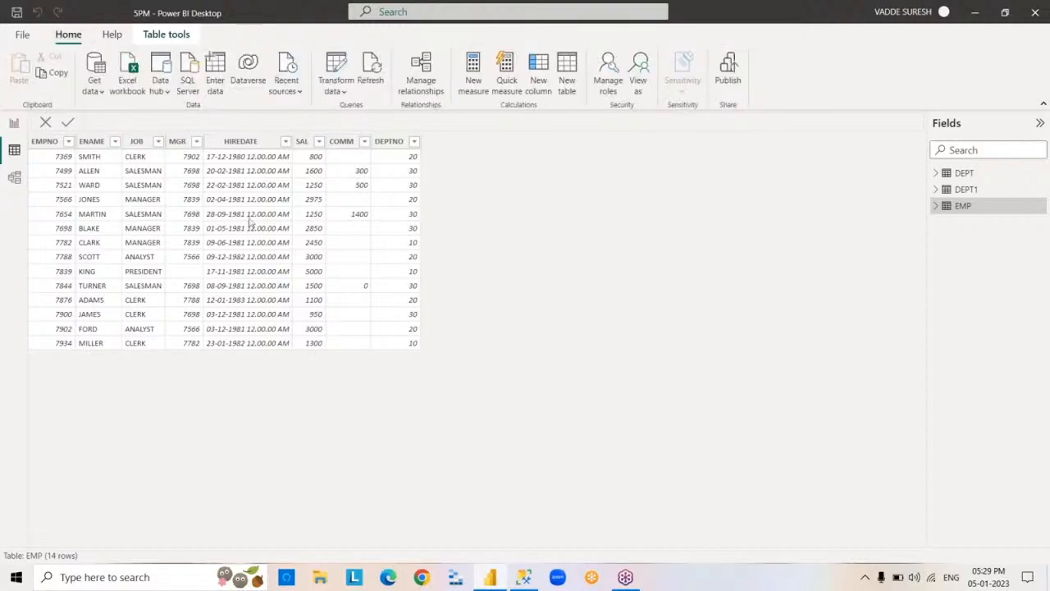
click(102, 94)
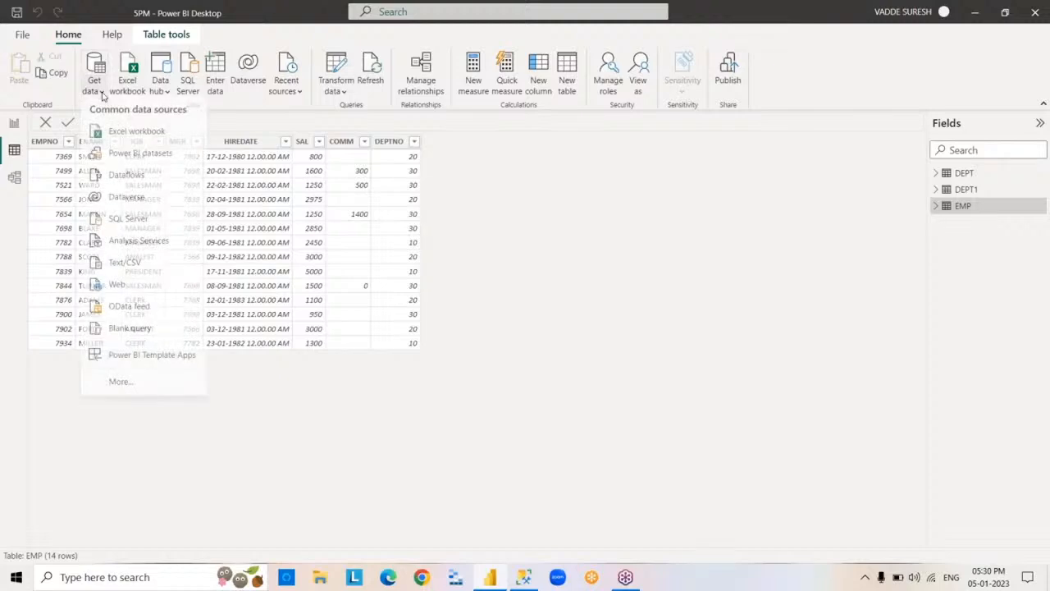
click(169, 225)
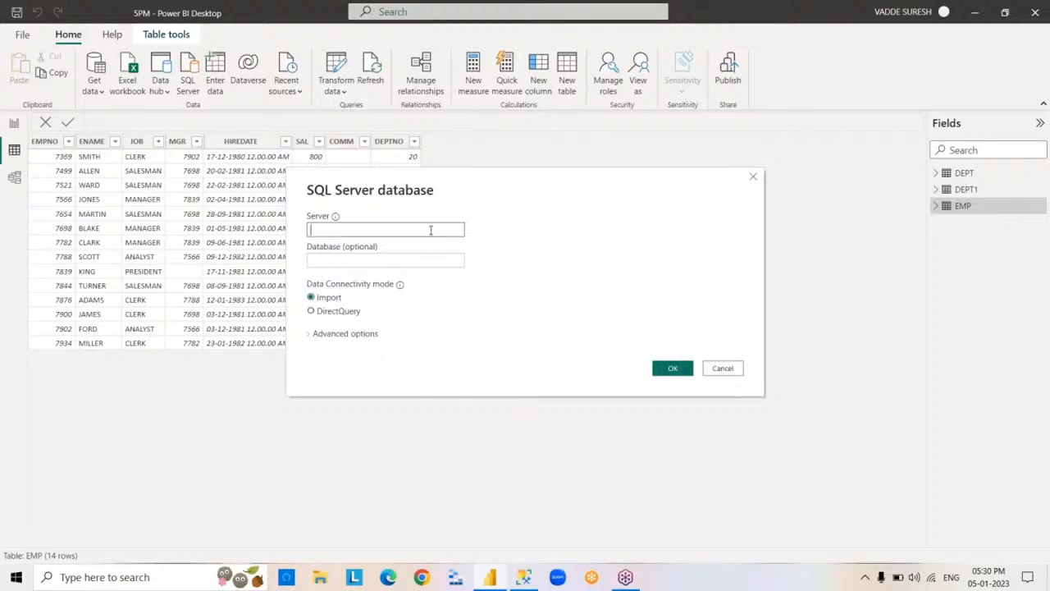
text(LAPTOP-QGGJK7BR\KESHTO1)
click(409, 262)
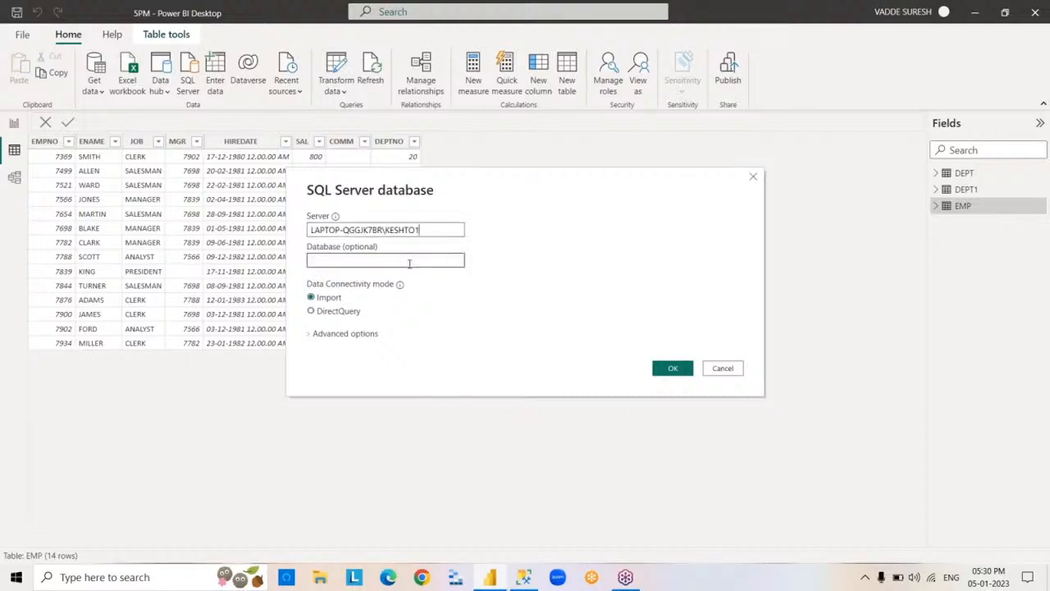
text(SURESHDB)
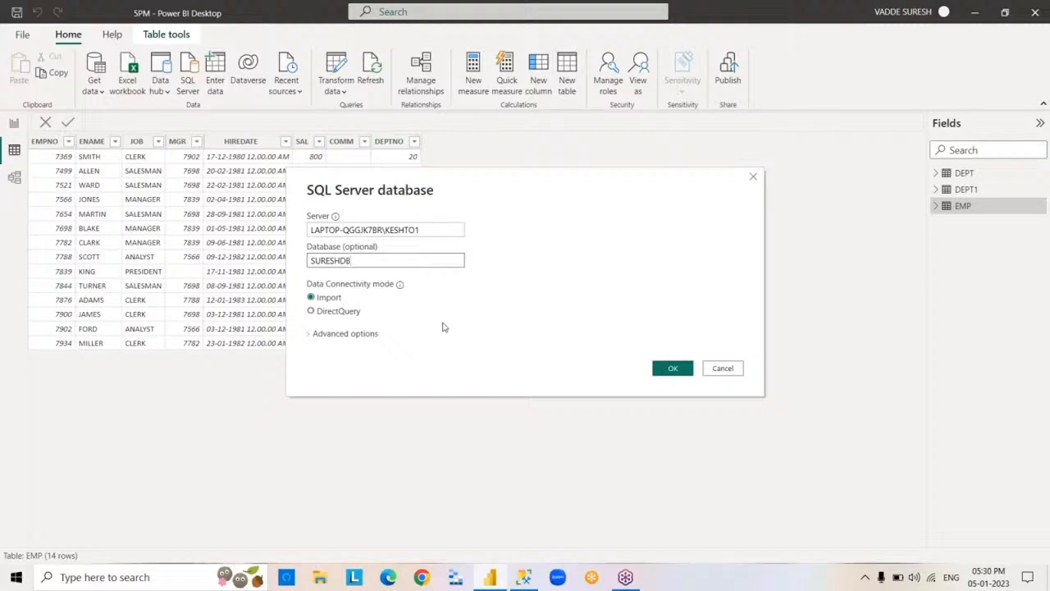
click(311, 311)
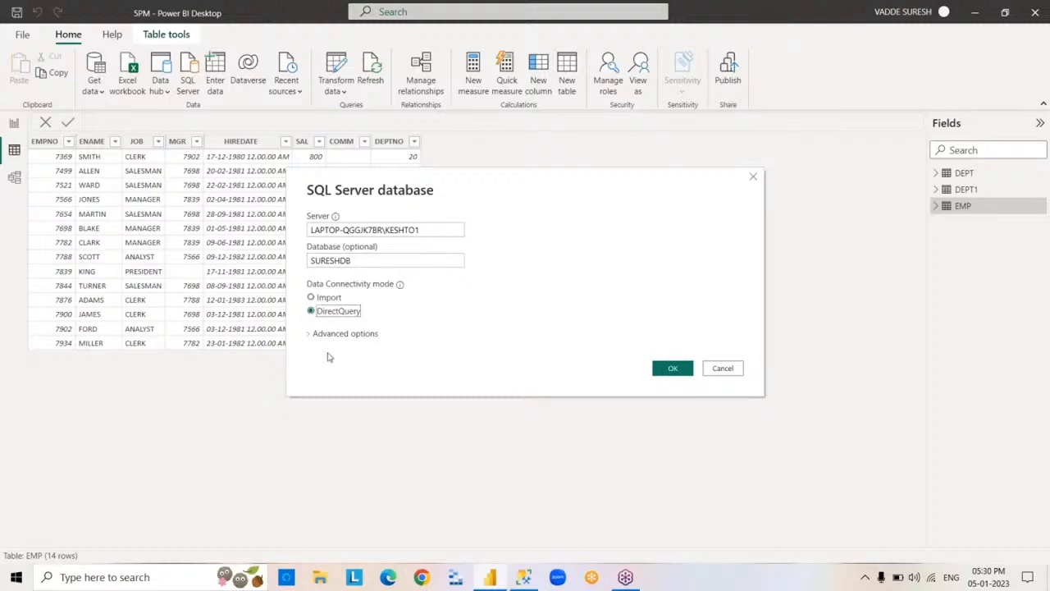
- Enter the SQL statement SELECT*FROM EMP in the connection's advanced options and load the query result
click(310, 334)
click(354, 398)
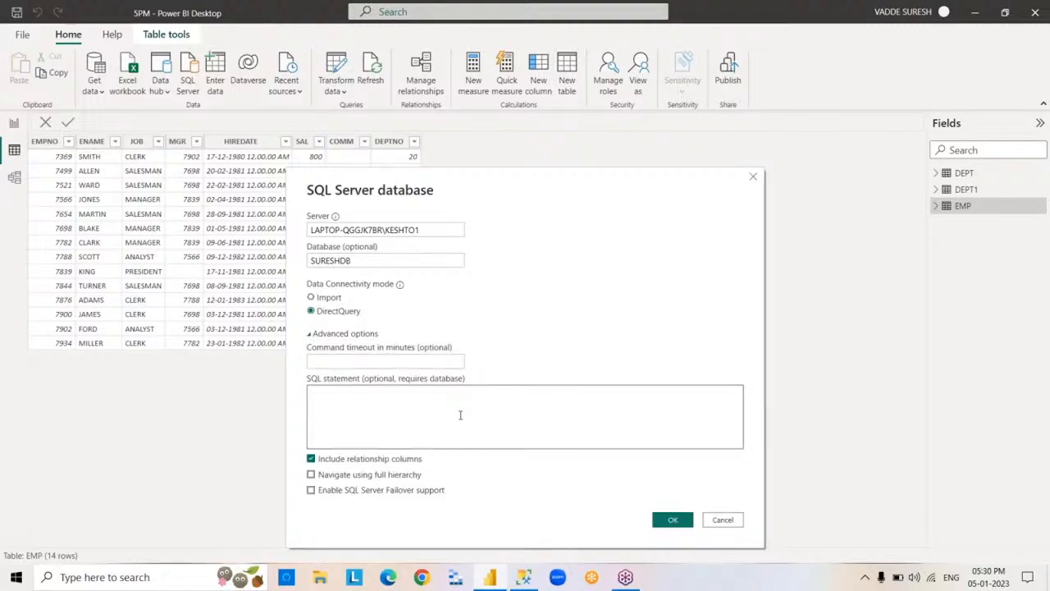
text(SELECT*FROM EMP)
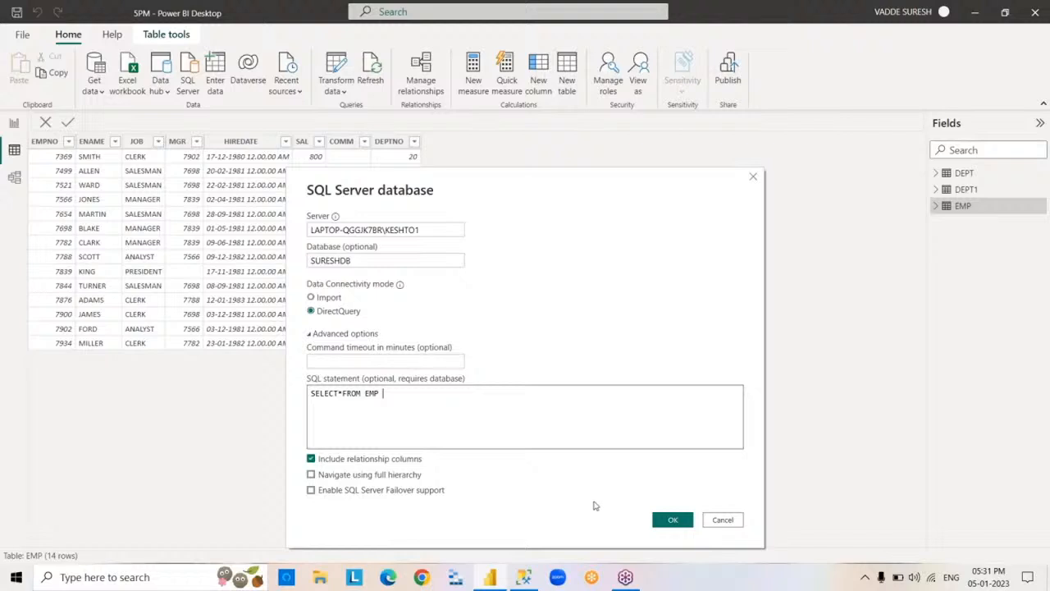
click(670, 520)
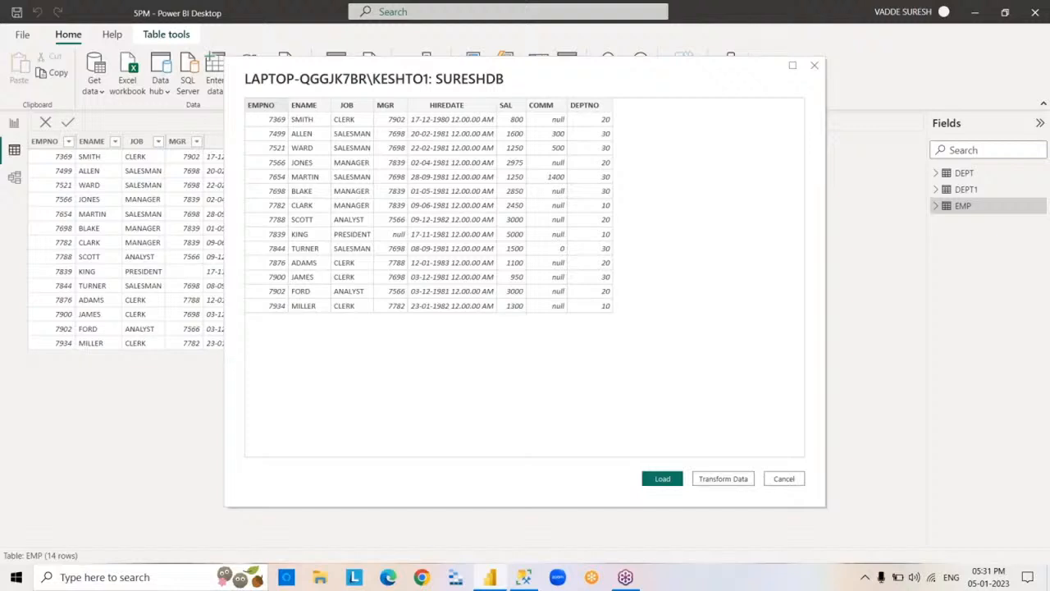
click(664, 481)
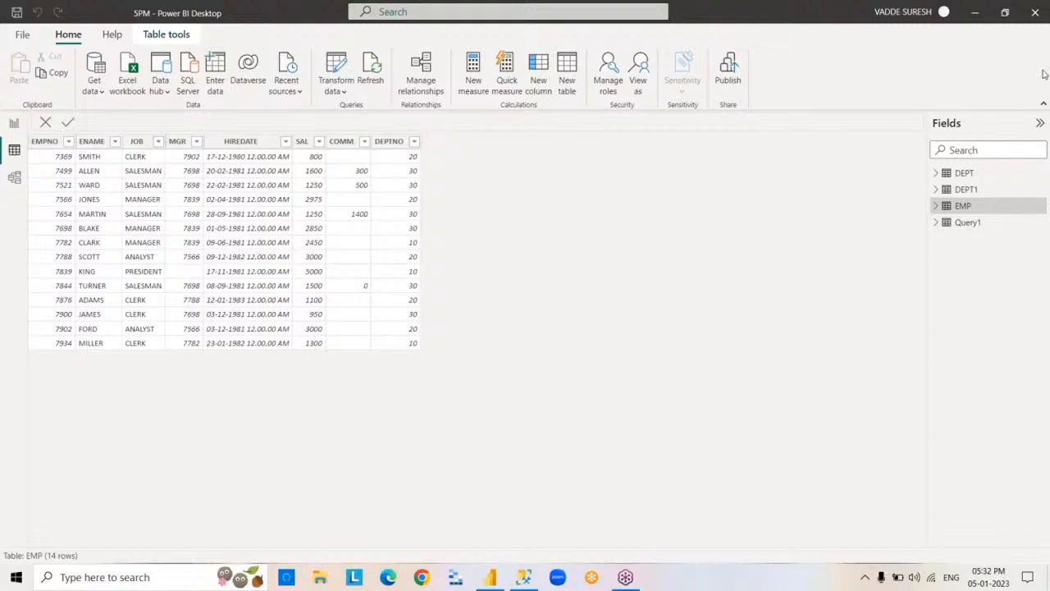
- Rename the Query1 table to EMP1 and expand its field list
double_click(966, 222)
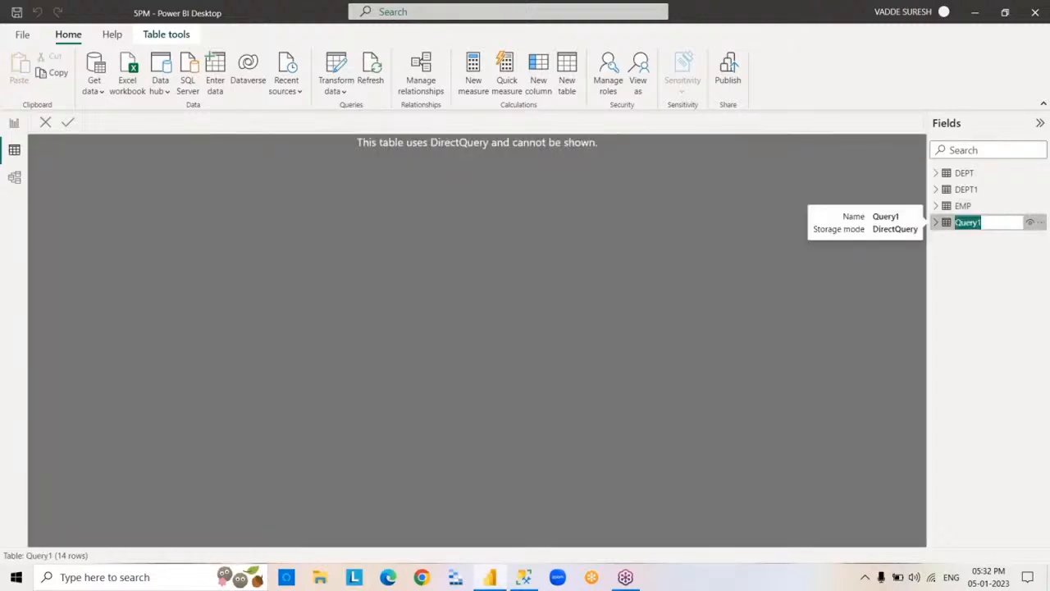
text(EMP1)
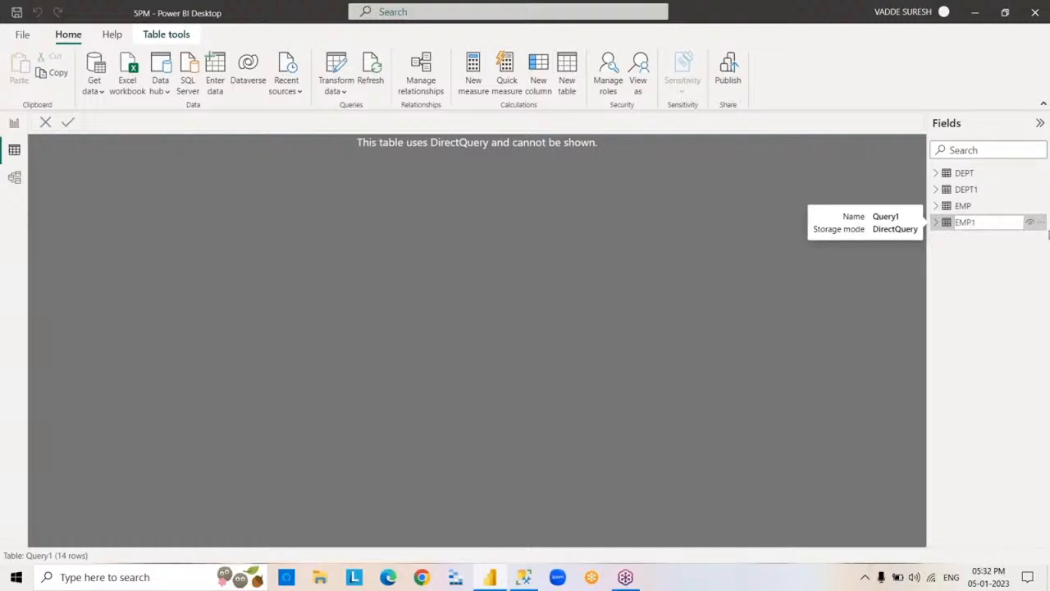
key(Return)
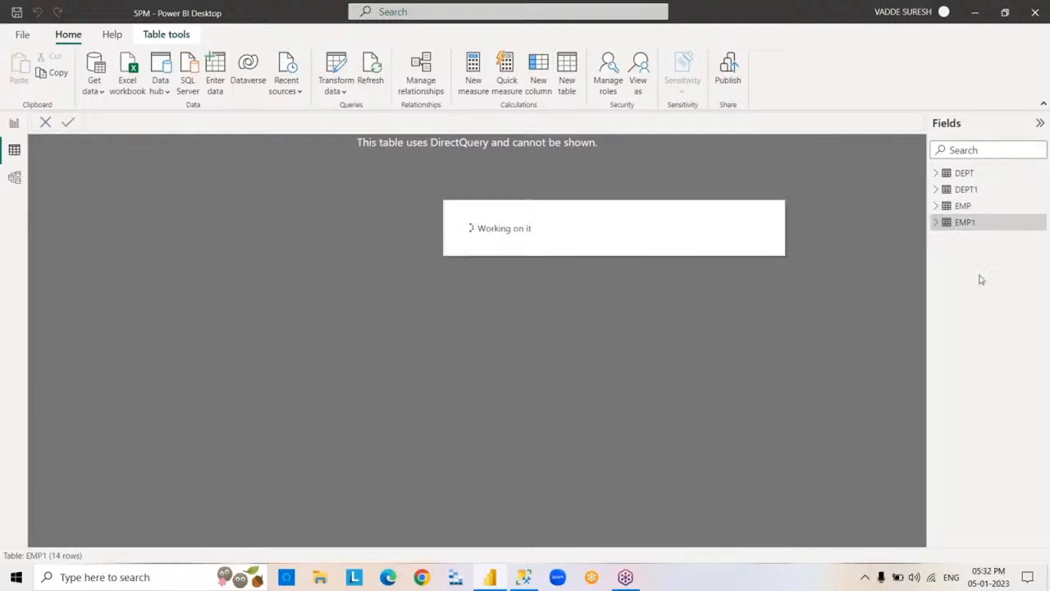
click(936, 223)
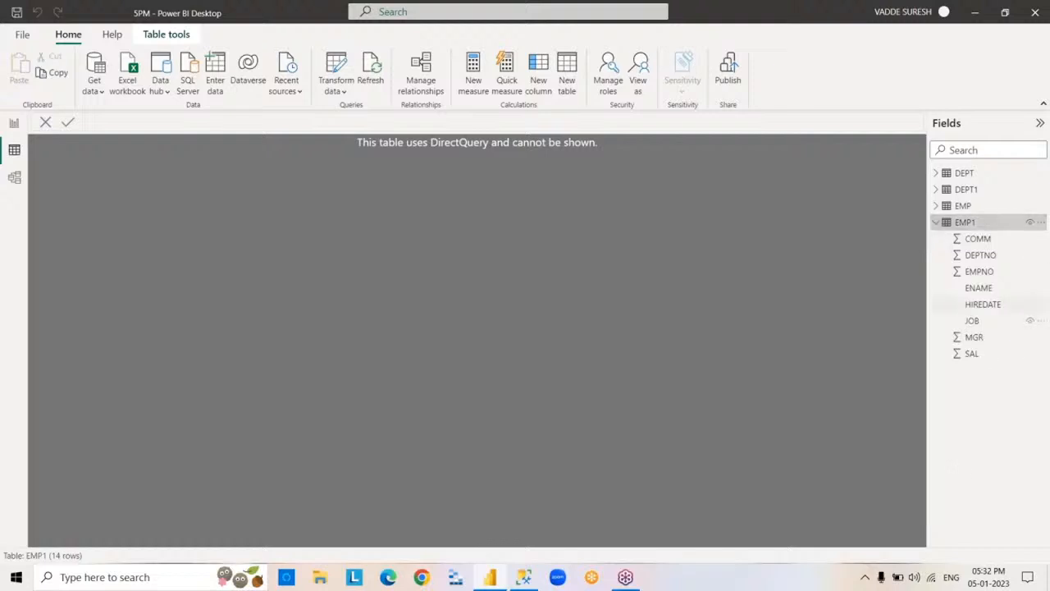
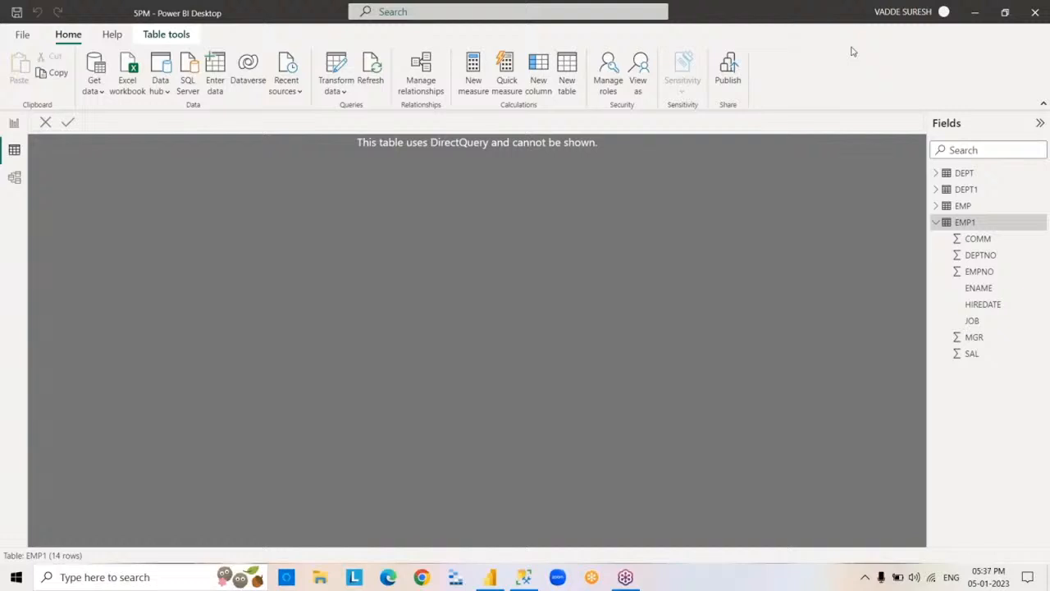
- Collapse the EMP1 table's field list and view the rows of the EMP table
click(938, 223)
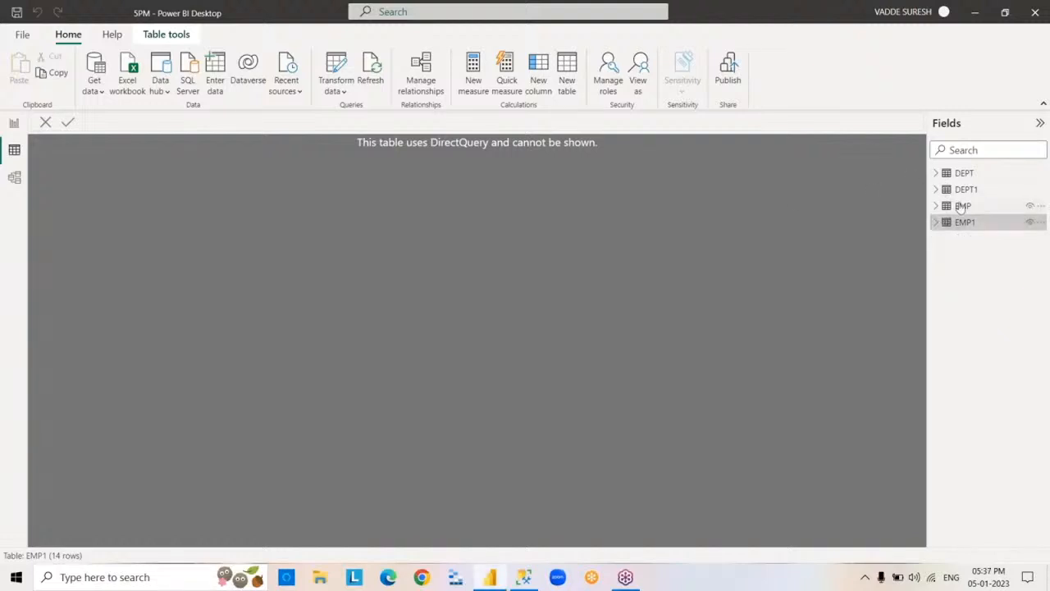
click(962, 206)
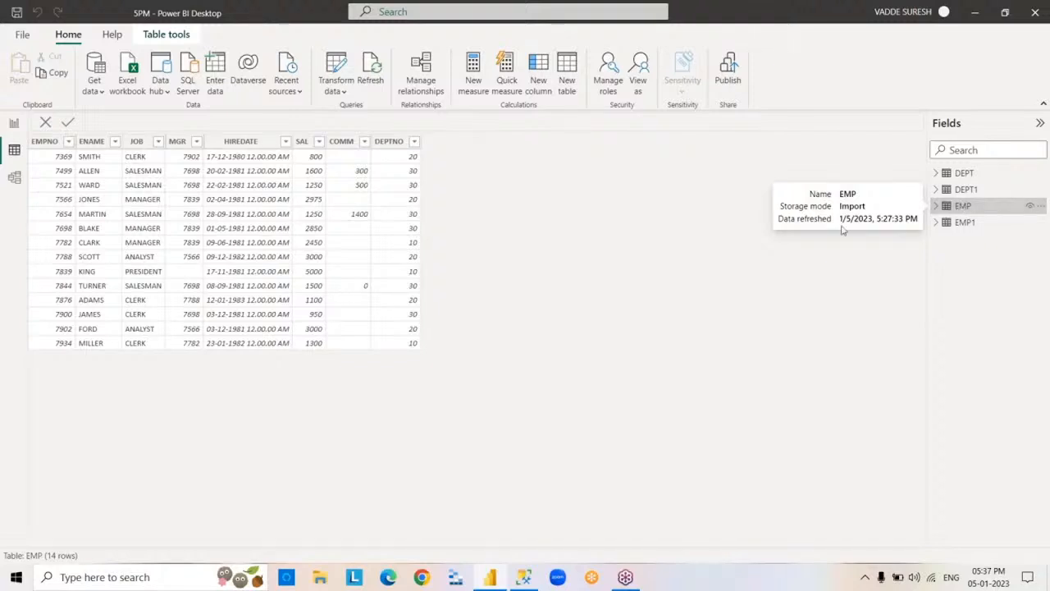
- Begin an Excel workbook import, select SuperStoreUS-2015 in the POWERBI folder and open that file in Excel for inspection
click(93, 86)
click(175, 136)
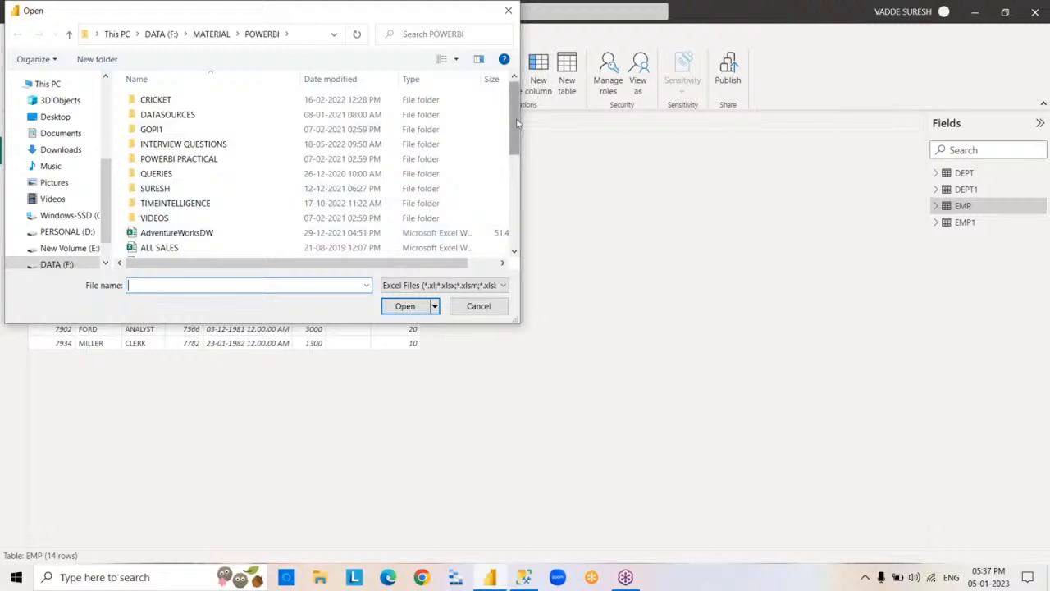
drag(518, 121, 533, 227)
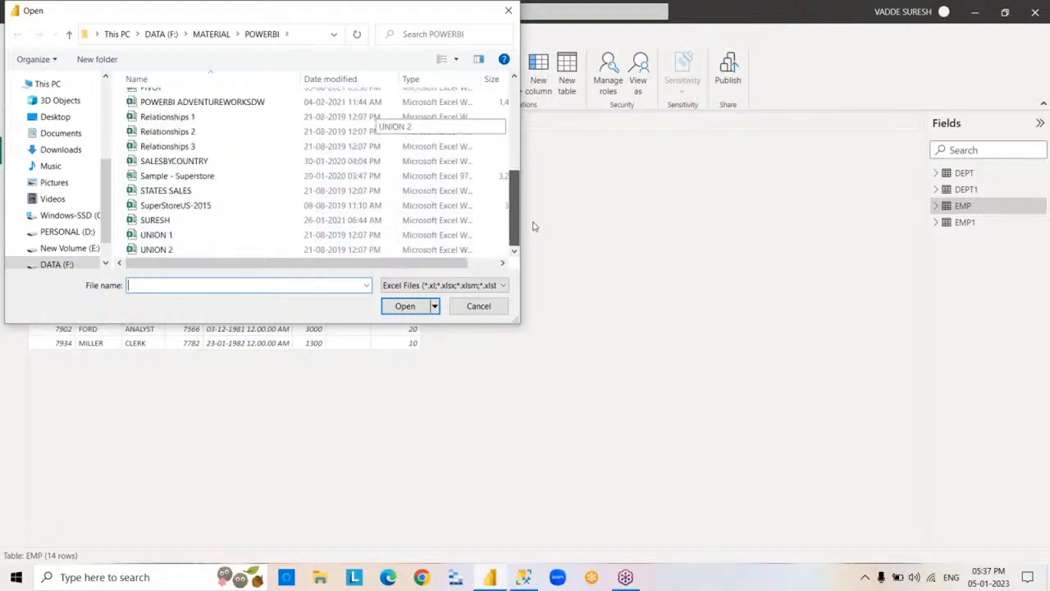
click(240, 212)
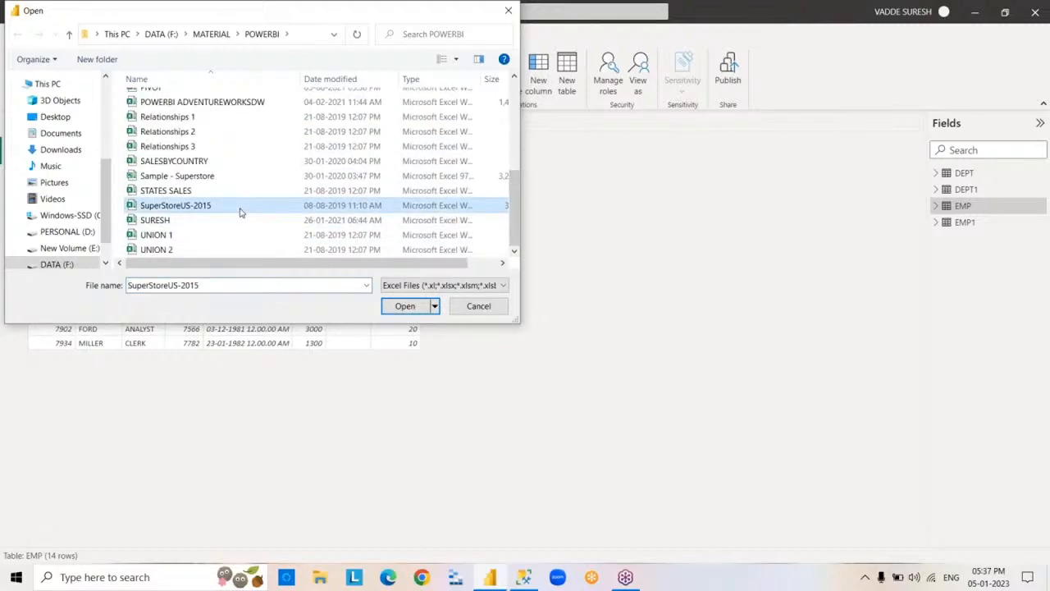
right_click(241, 212)
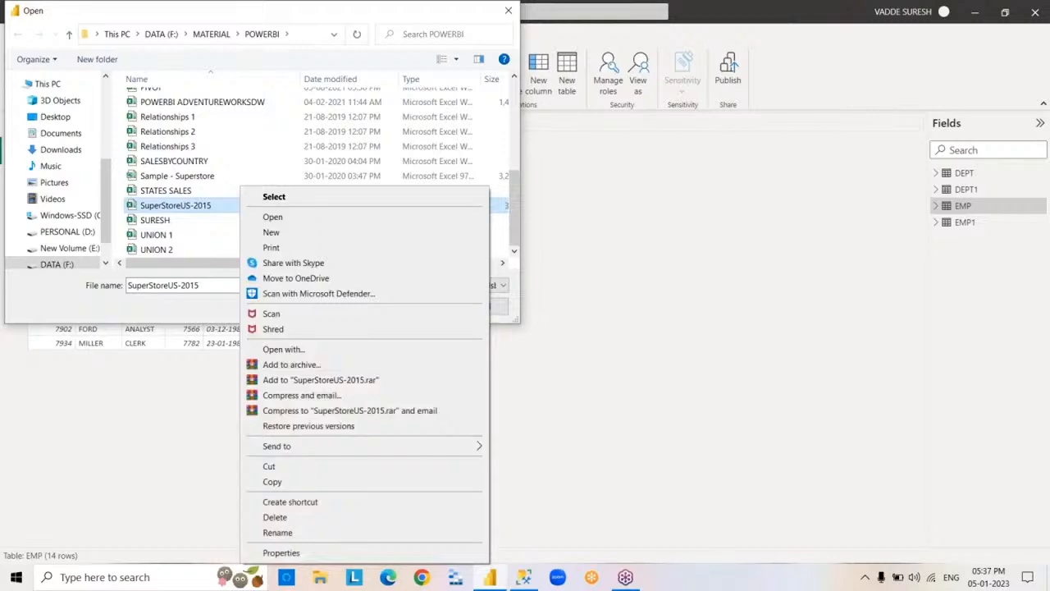
click(305, 218)
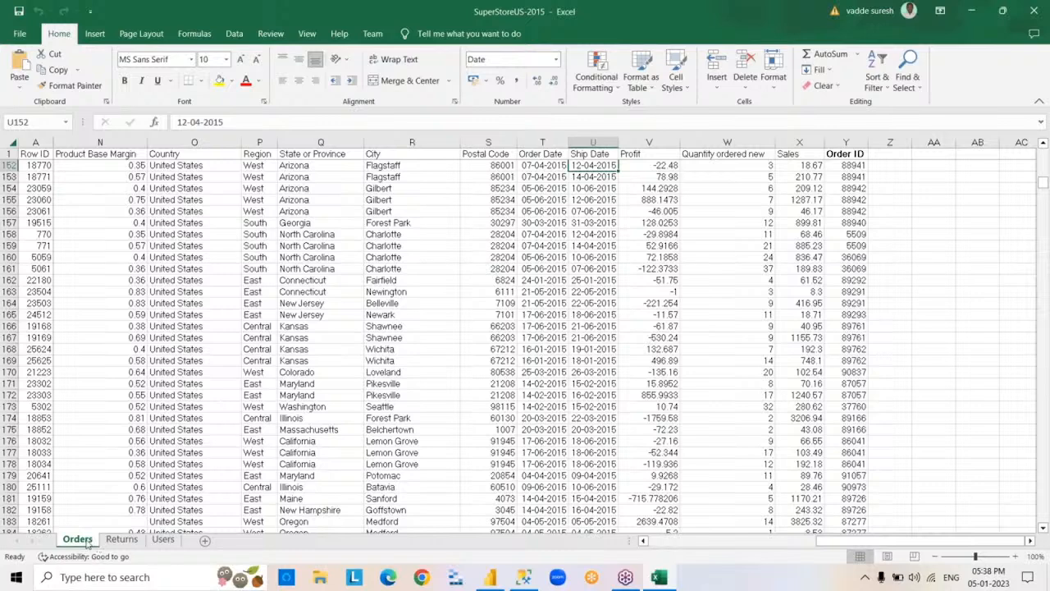
- Look through the workbook's Returns, Users and Orders sheets, and close the workbook
click(122, 539)
click(163, 539)
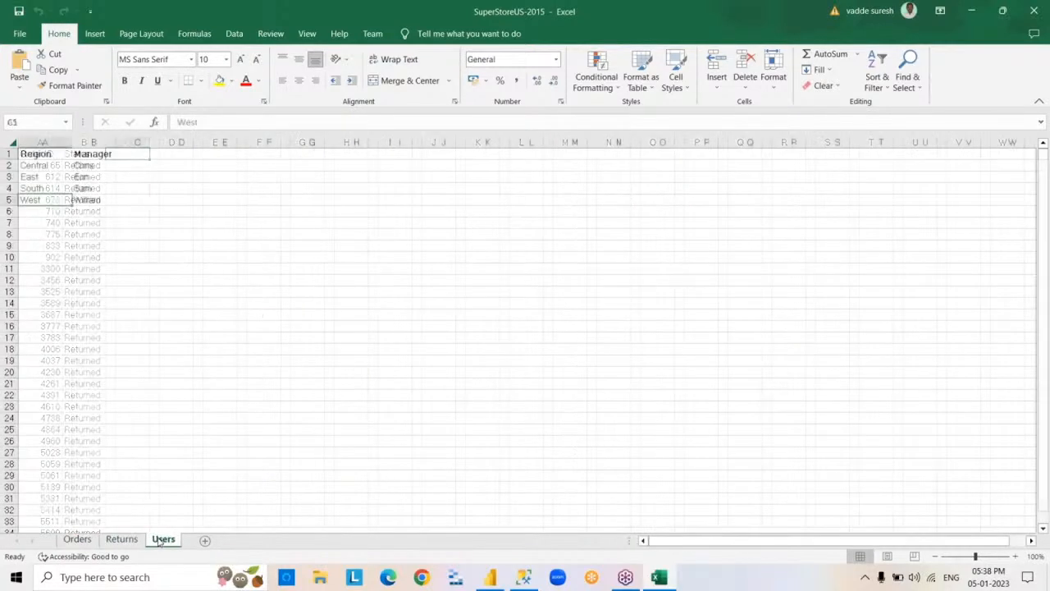
click(77, 539)
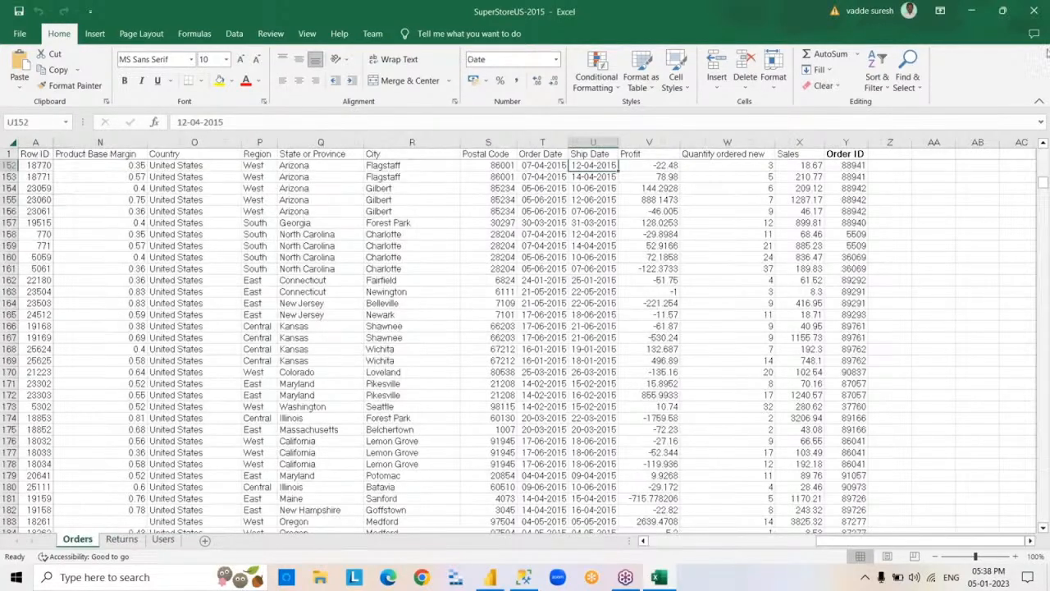
click(1034, 11)
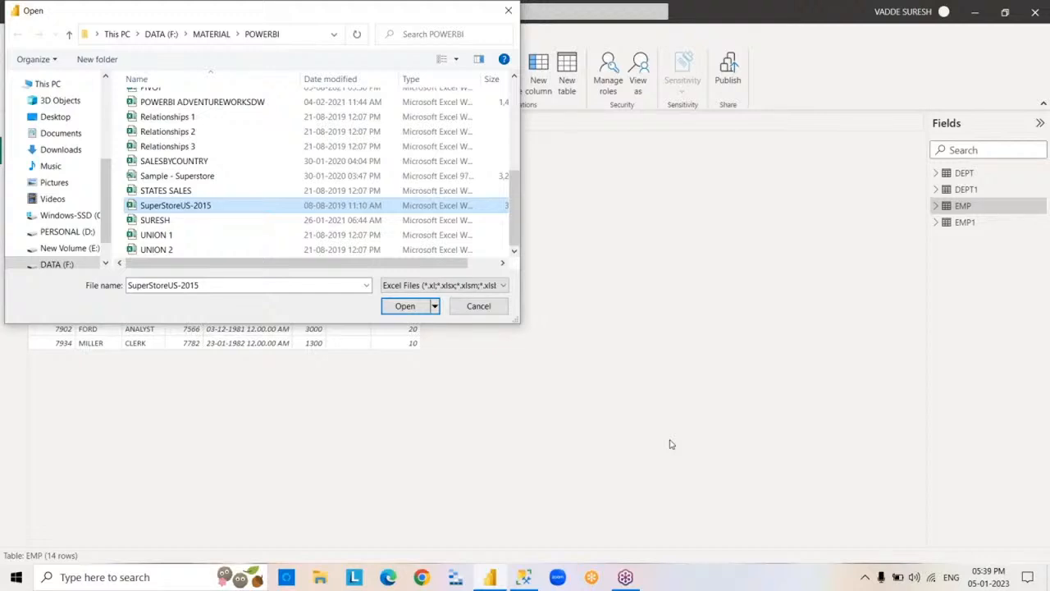
- Load the Orders, Returns and Users sheets from SuperStoreUS-2015 into the model, accepting the potential security risk
click(402, 306)
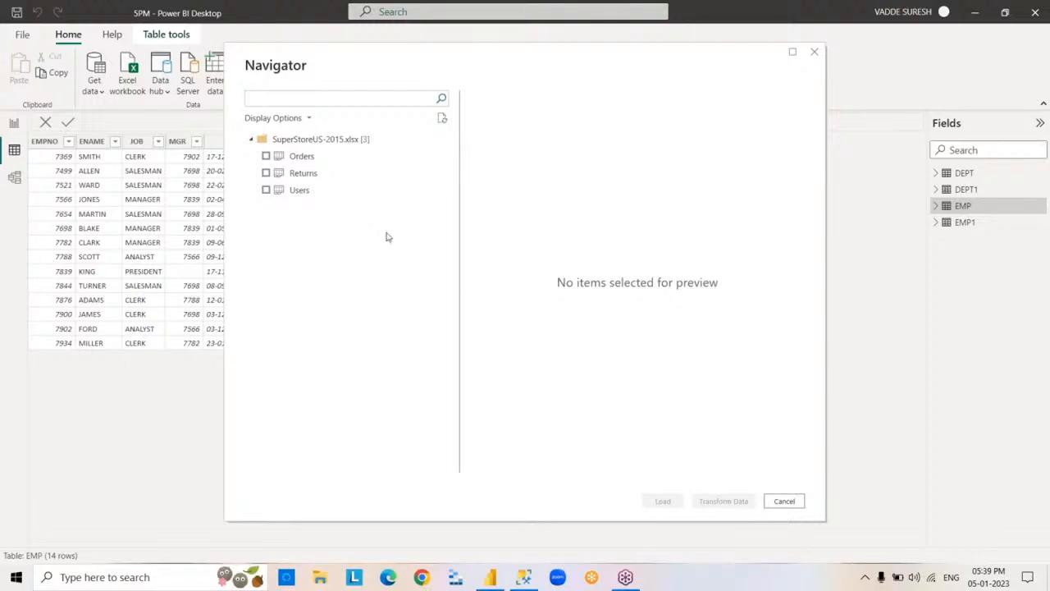
click(266, 156)
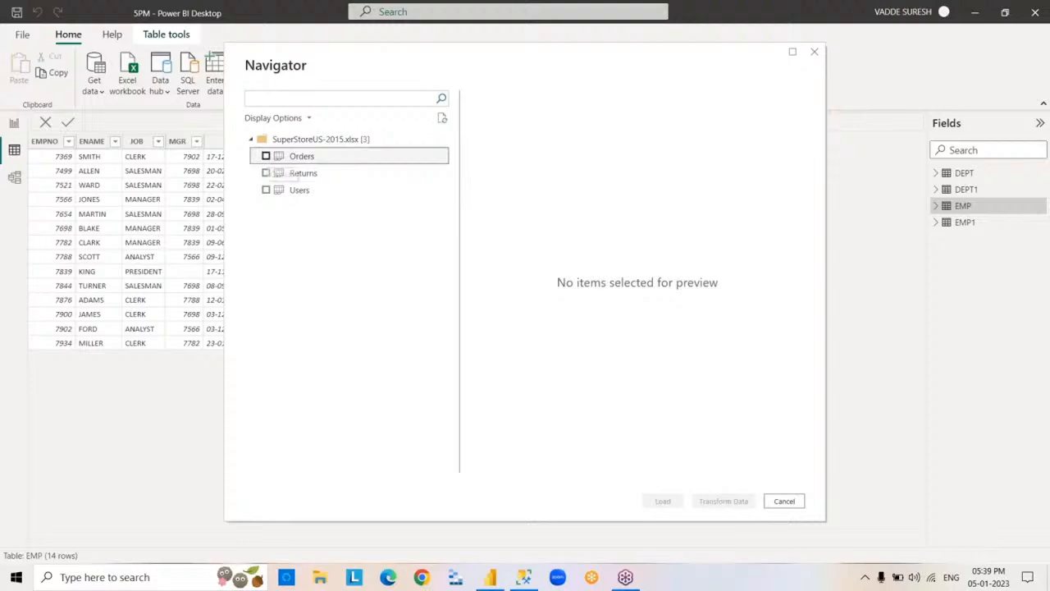
click(266, 173)
click(266, 190)
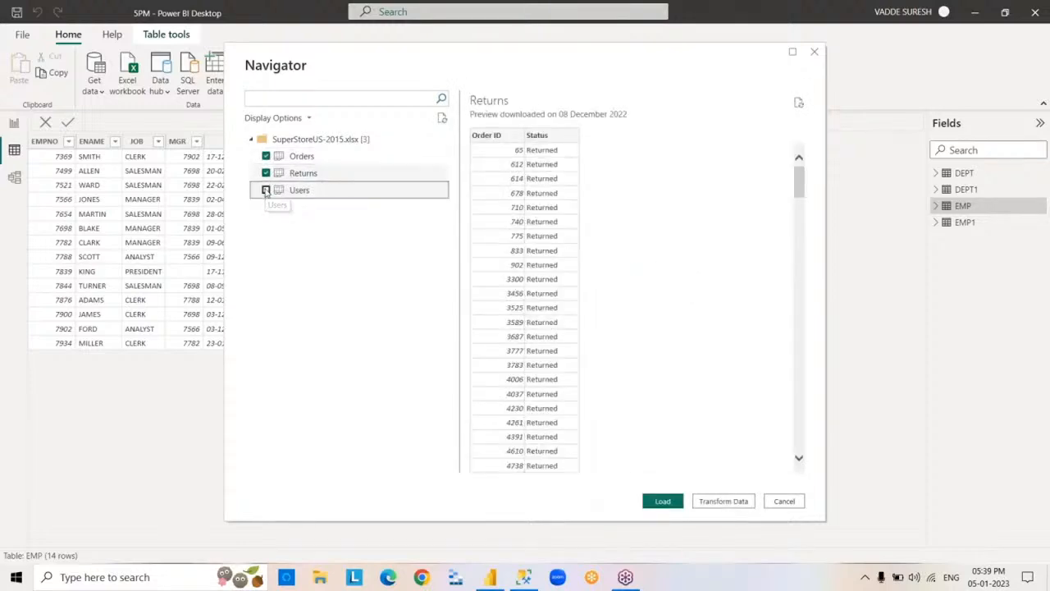
click(666, 504)
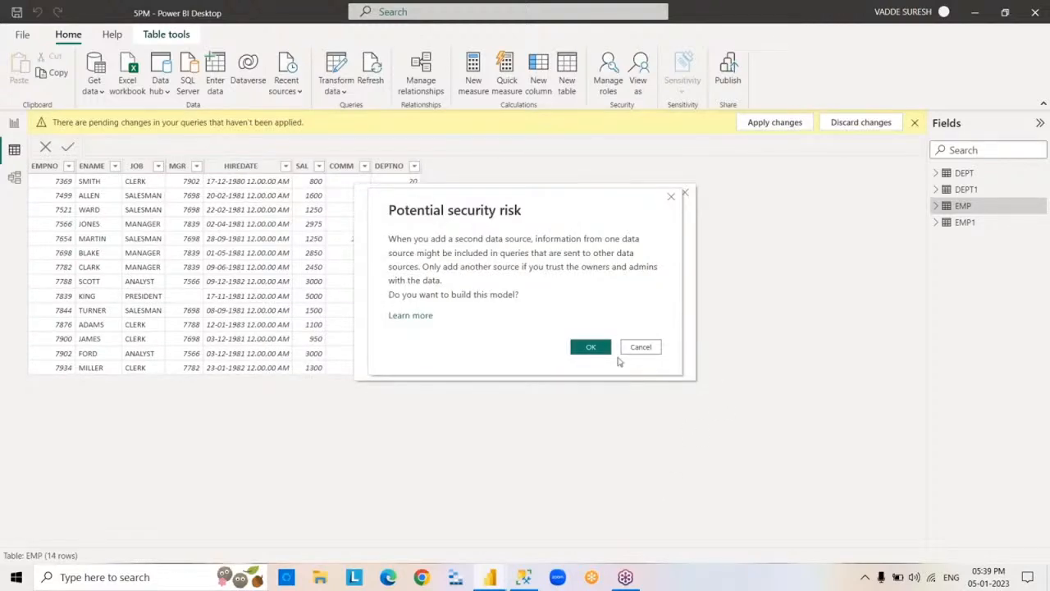
click(591, 348)
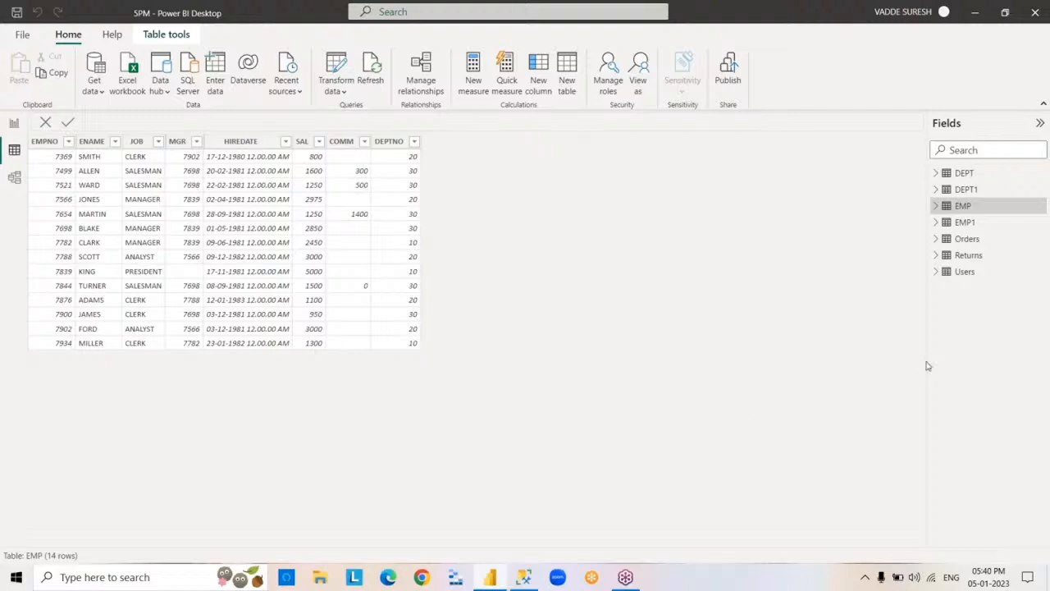
- View the rows of the Orders, Returns, Users and EMP tables in turn
click(962, 244)
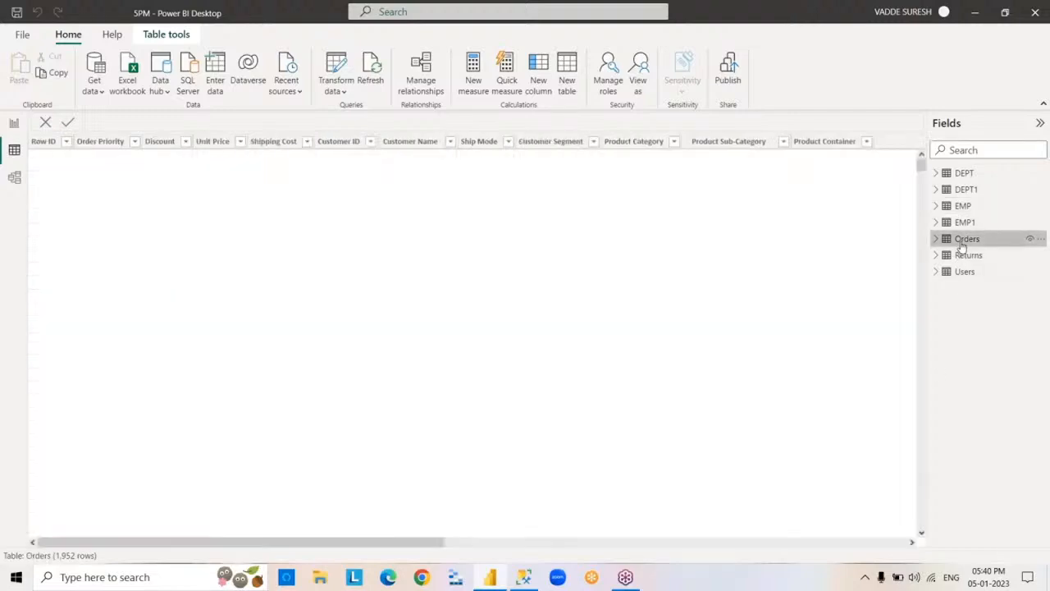
click(966, 257)
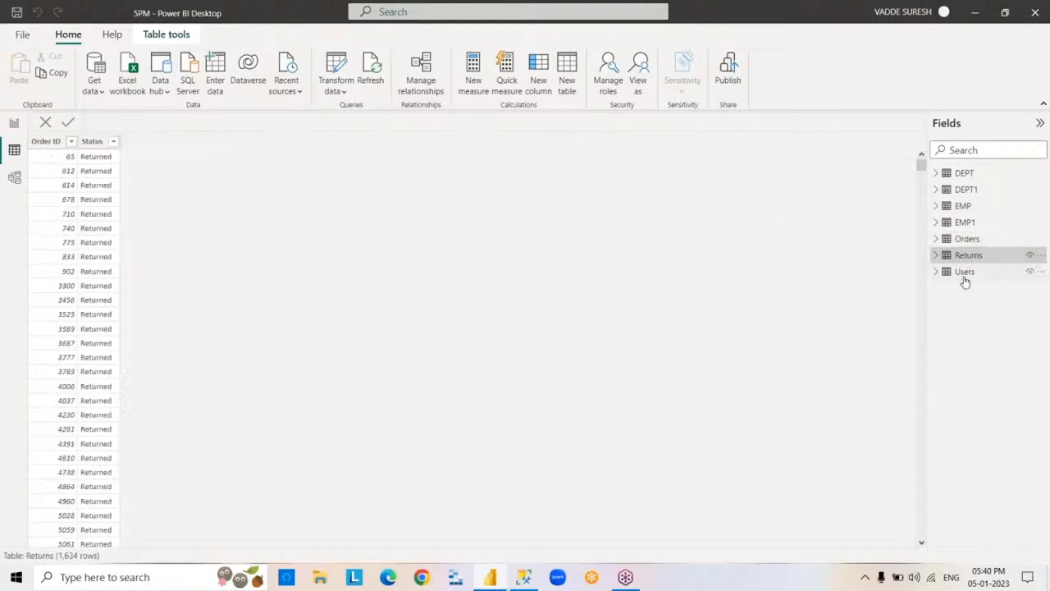
click(964, 275)
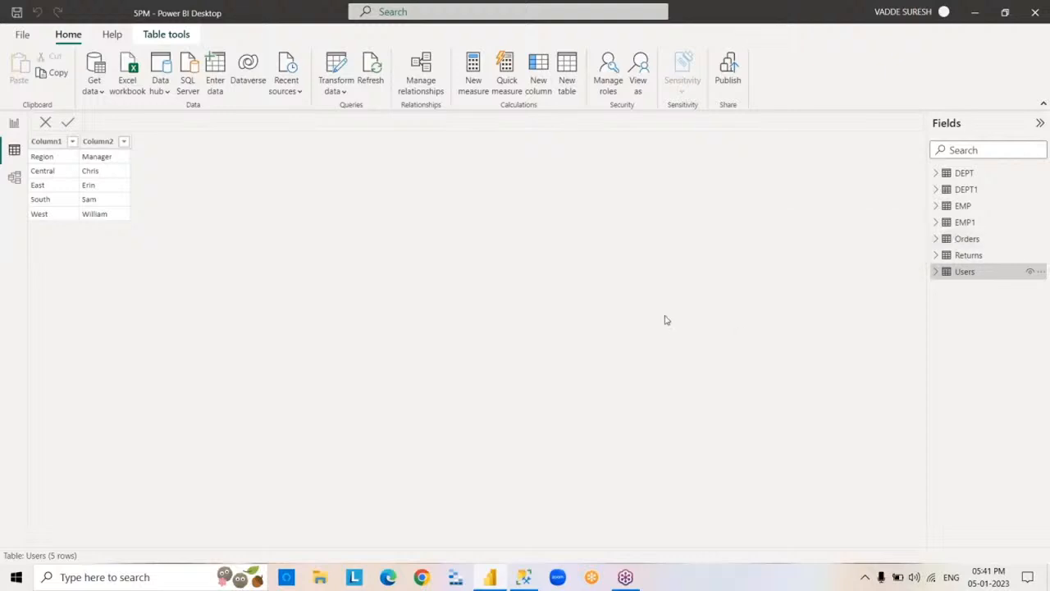
click(957, 210)
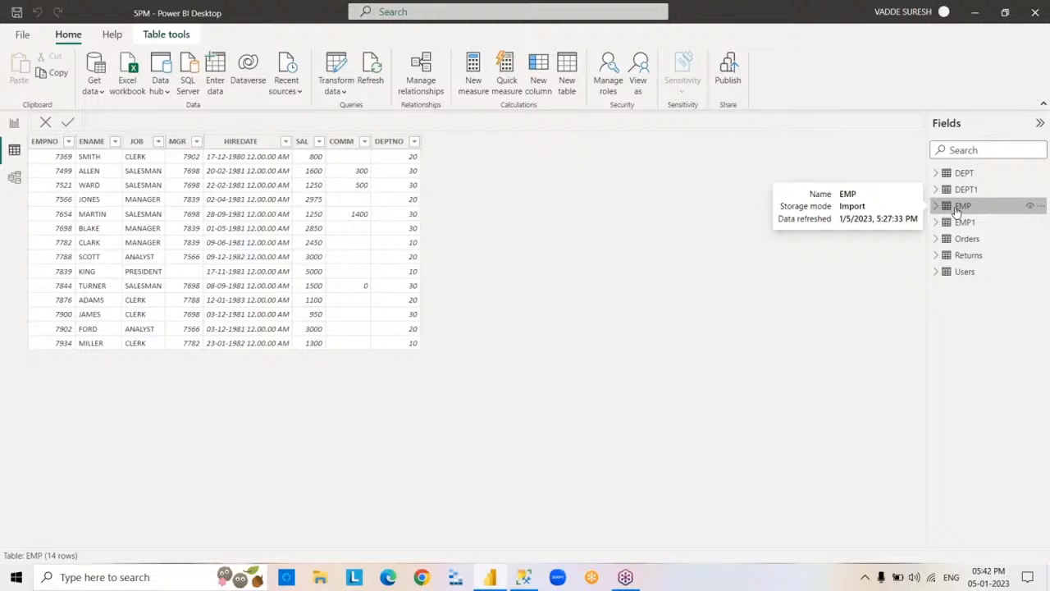
- Begin a Text/CSV import, select CSVEMP in the POWERBI folder and review the file's contents in Notepad
click(101, 96)
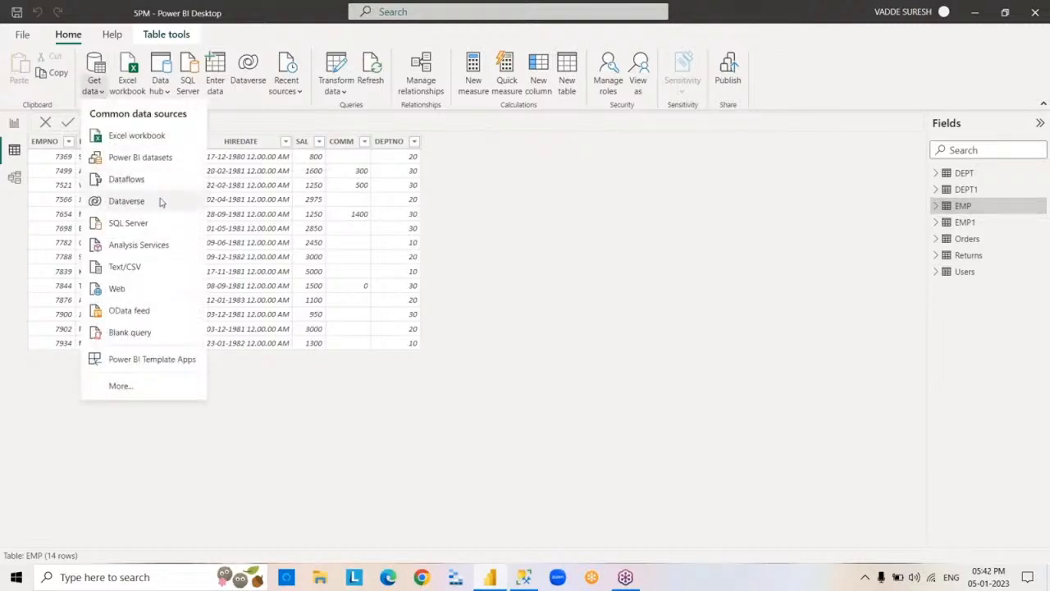
click(155, 268)
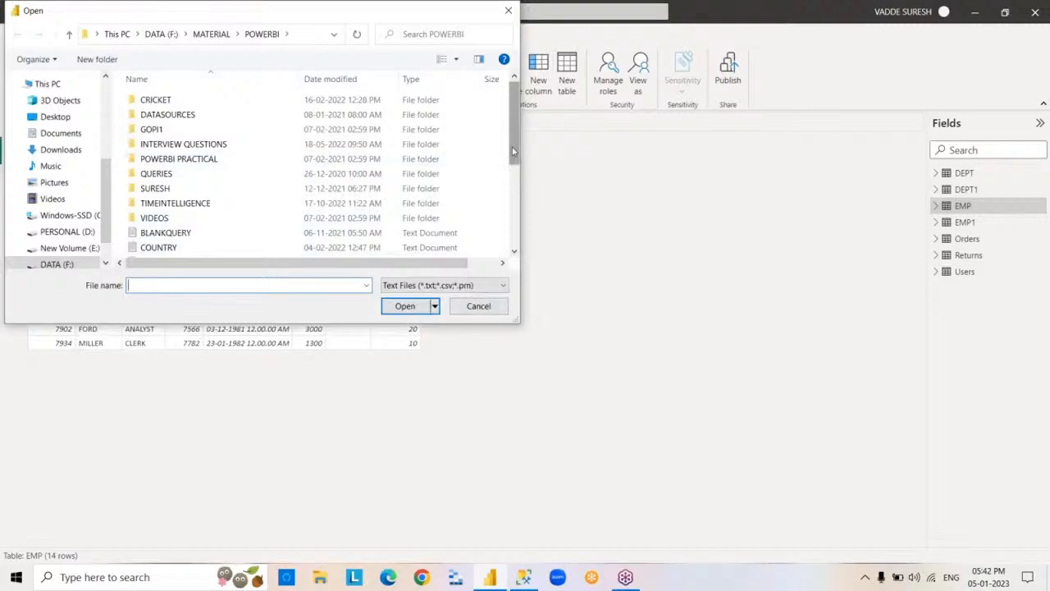
drag(512, 150, 512, 177)
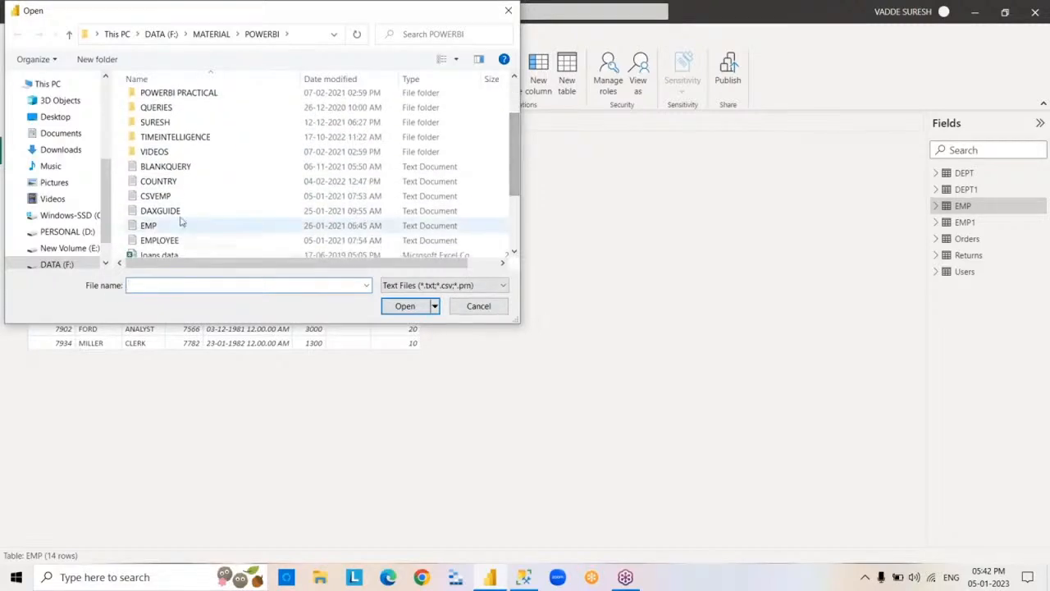
click(156, 197)
right_click(182, 198)
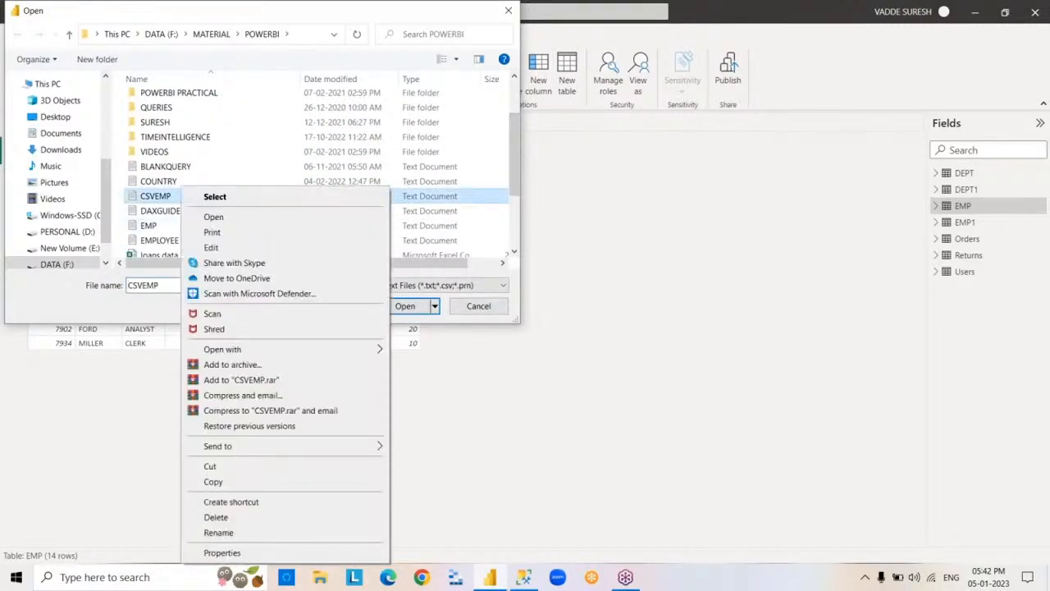
click(230, 216)
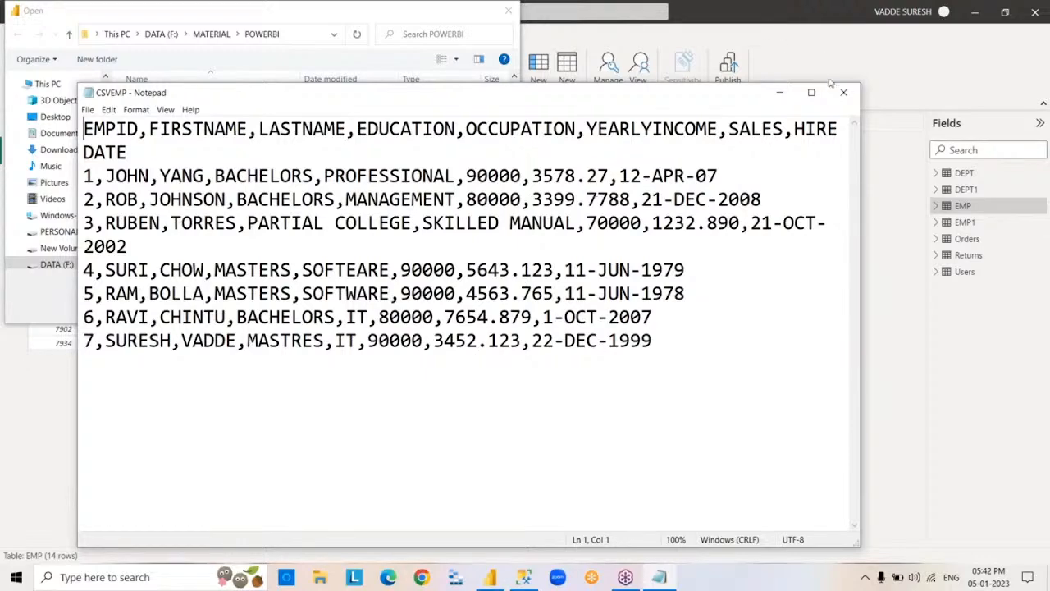
click(845, 94)
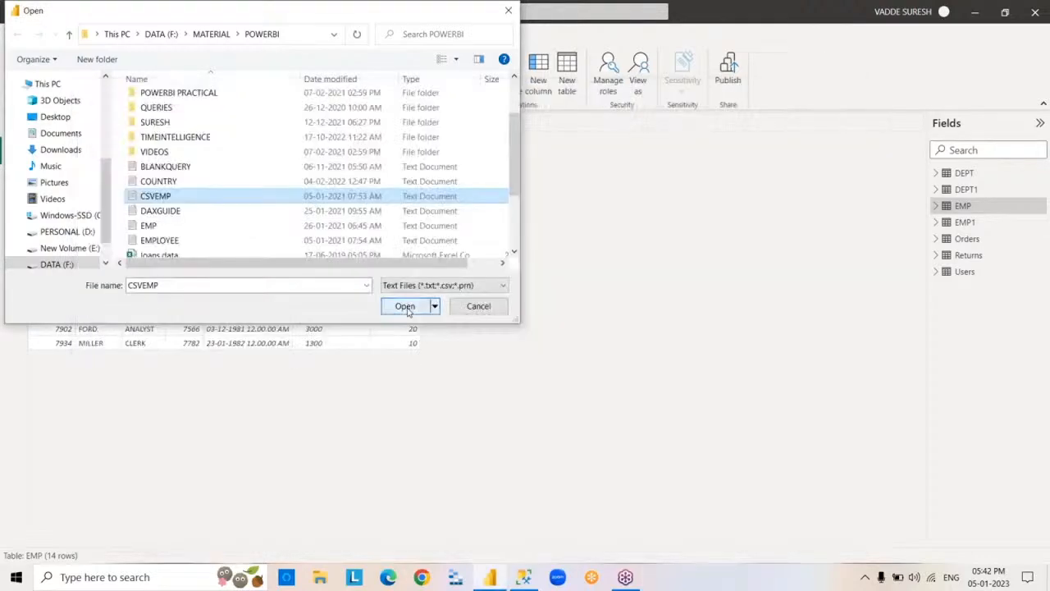
- Load the comma-delimited CSVEMP text file into the model and view its rows
click(405, 306)
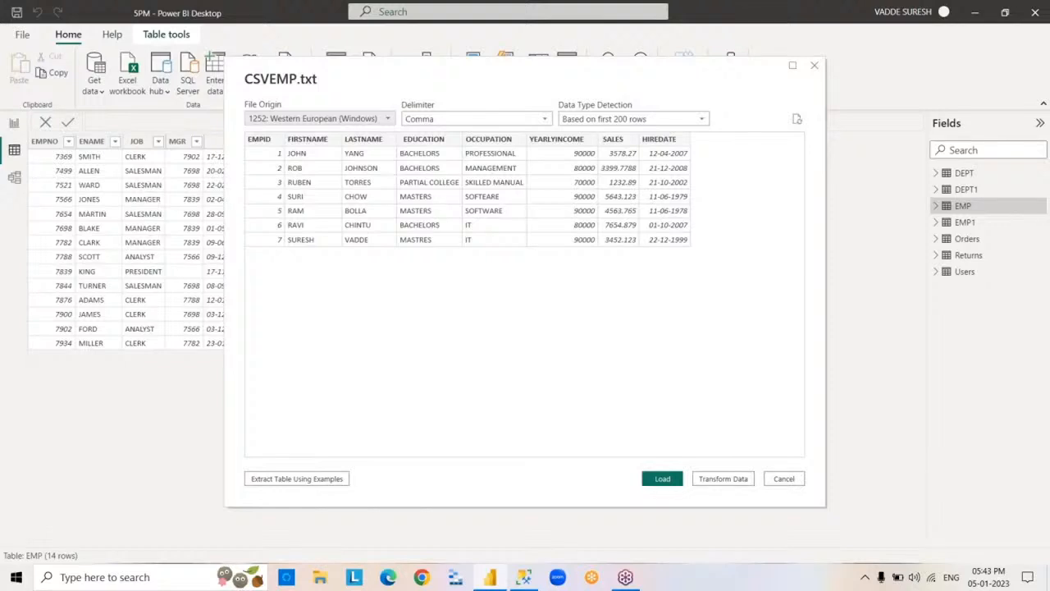
click(663, 480)
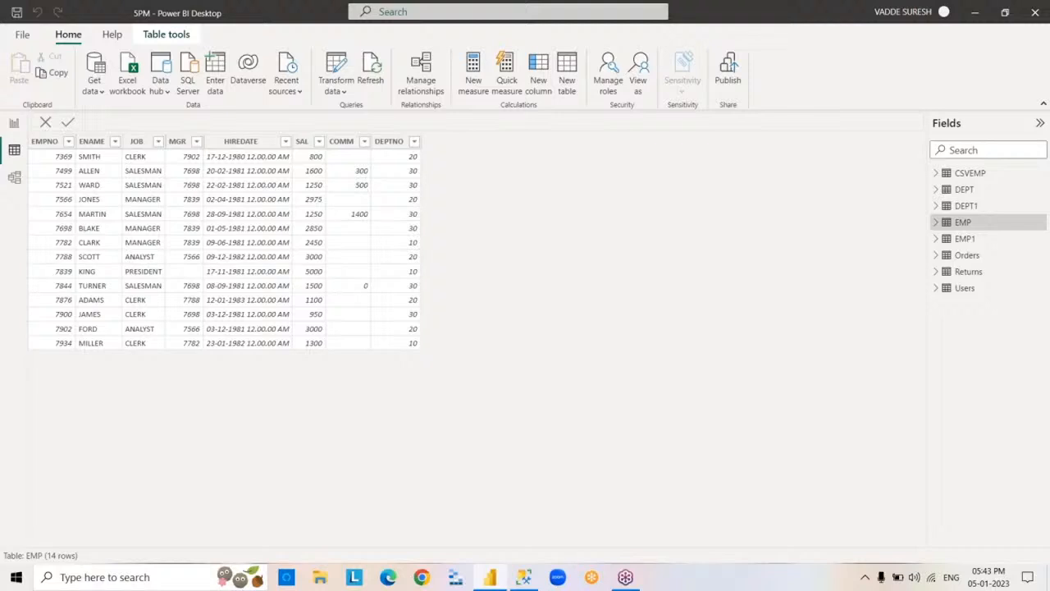
click(968, 173)
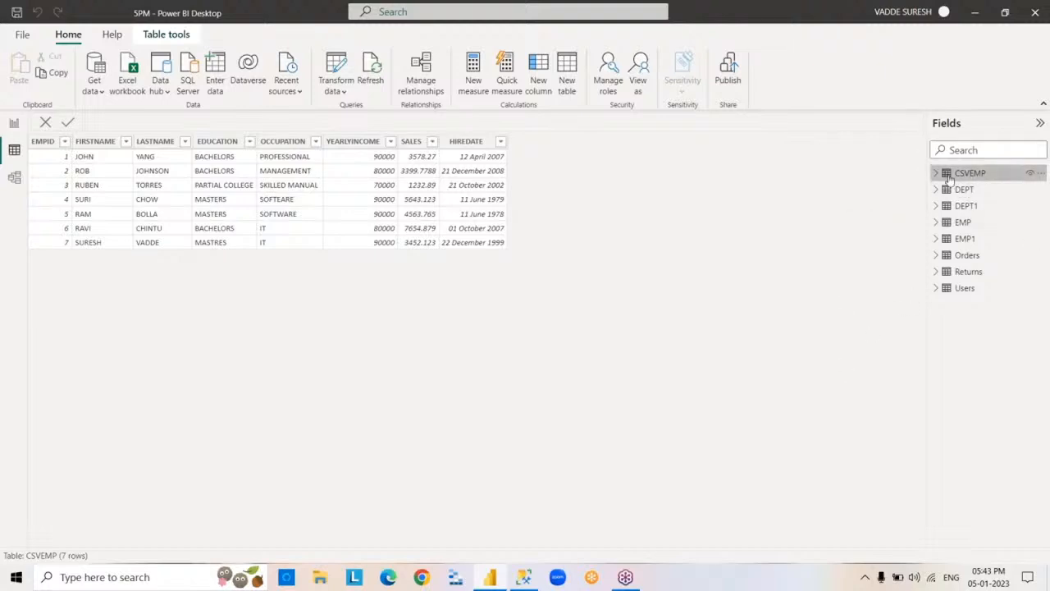
- Check the storage mode of the CSVEMP and Orders tables, and look through the Orders table's field list
mouse_move(949, 178)
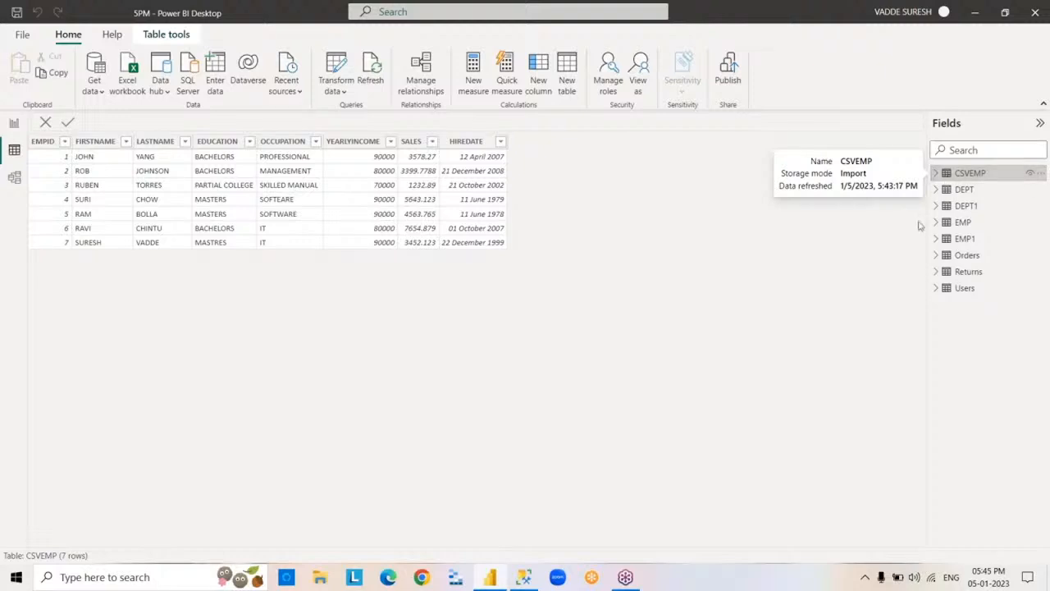
mouse_move(948, 228)
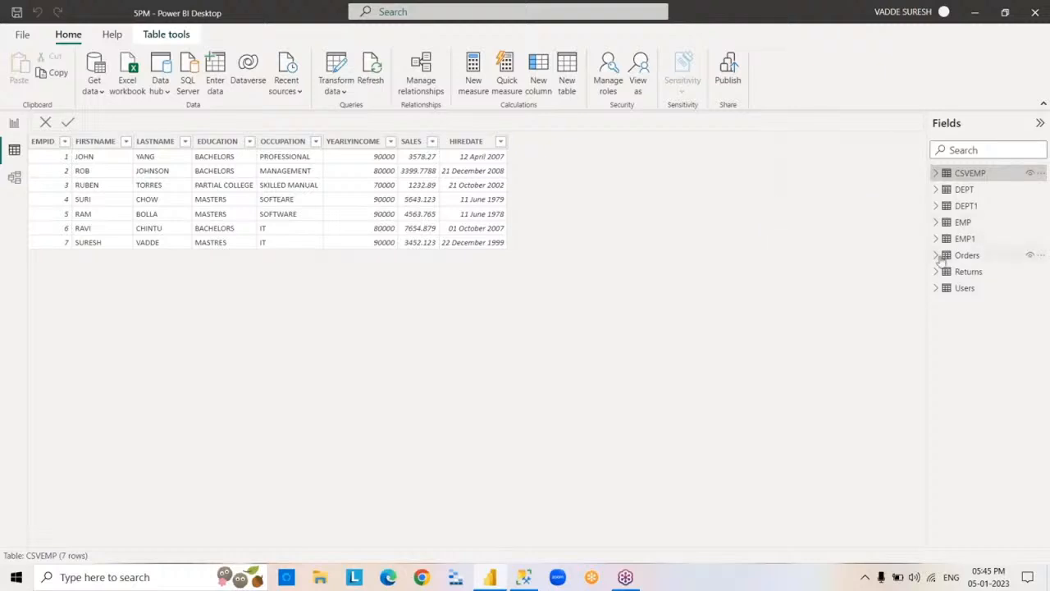
mouse_move(941, 261)
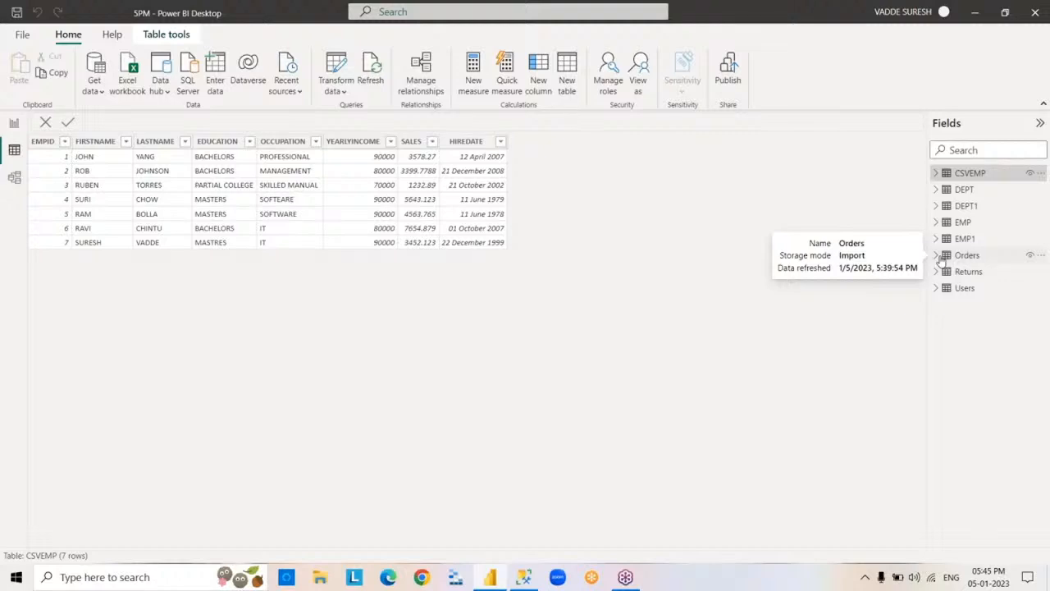
click(938, 256)
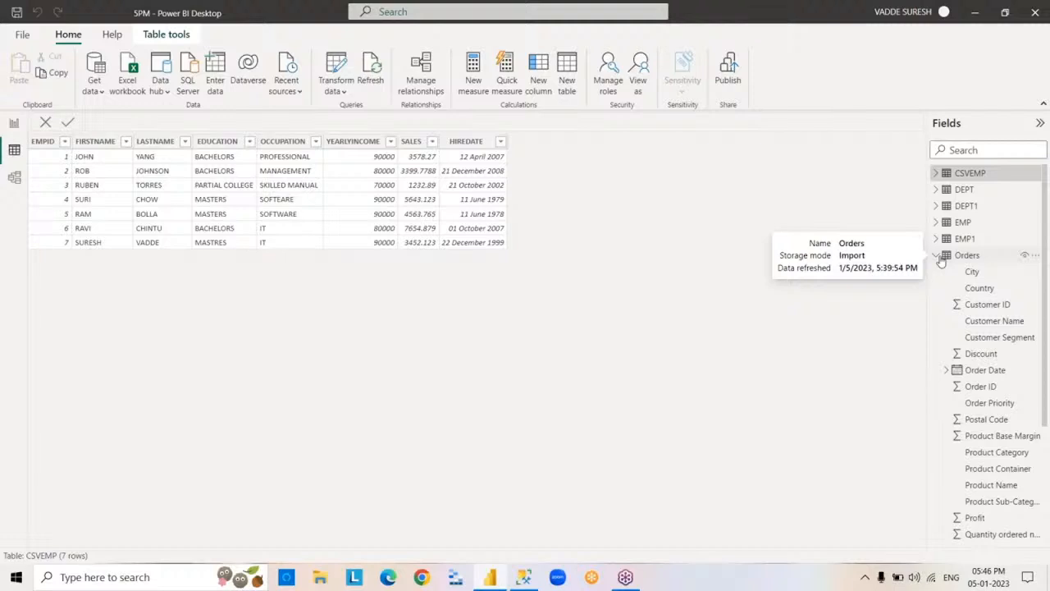
click(939, 256)
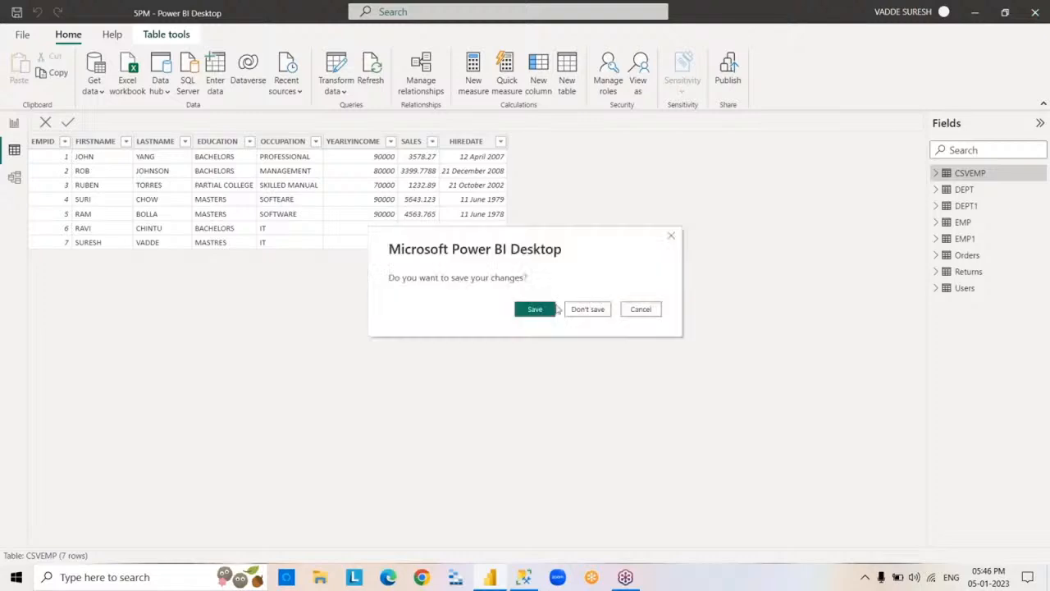
- Save the report's changes while closing Power BI Desktop
click(538, 311)
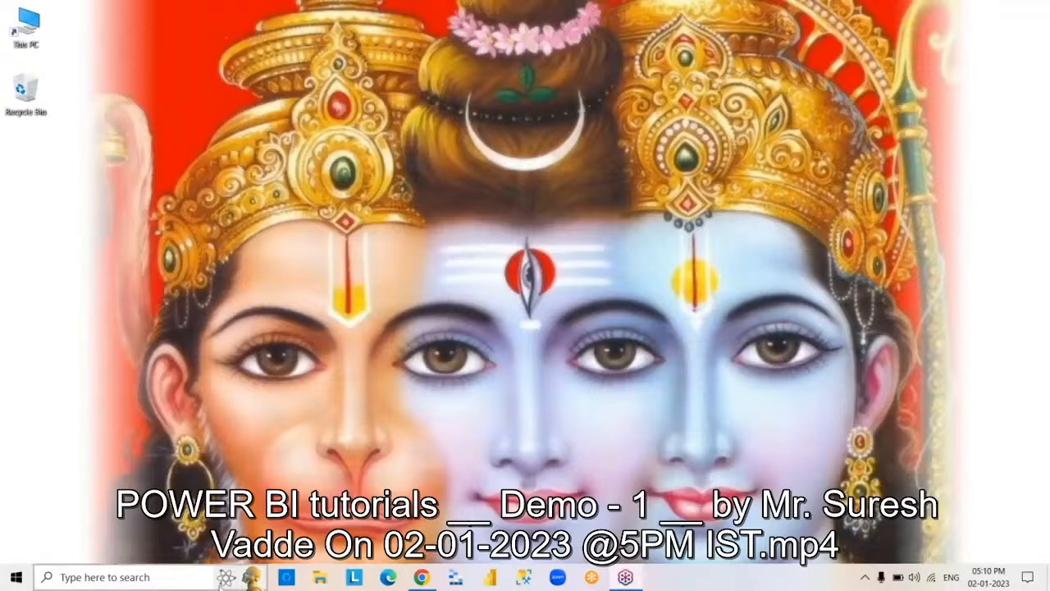
- Open Paint and place an empty text box about 626 × 499 px near the middle of the blank canvas
click(191, 579)
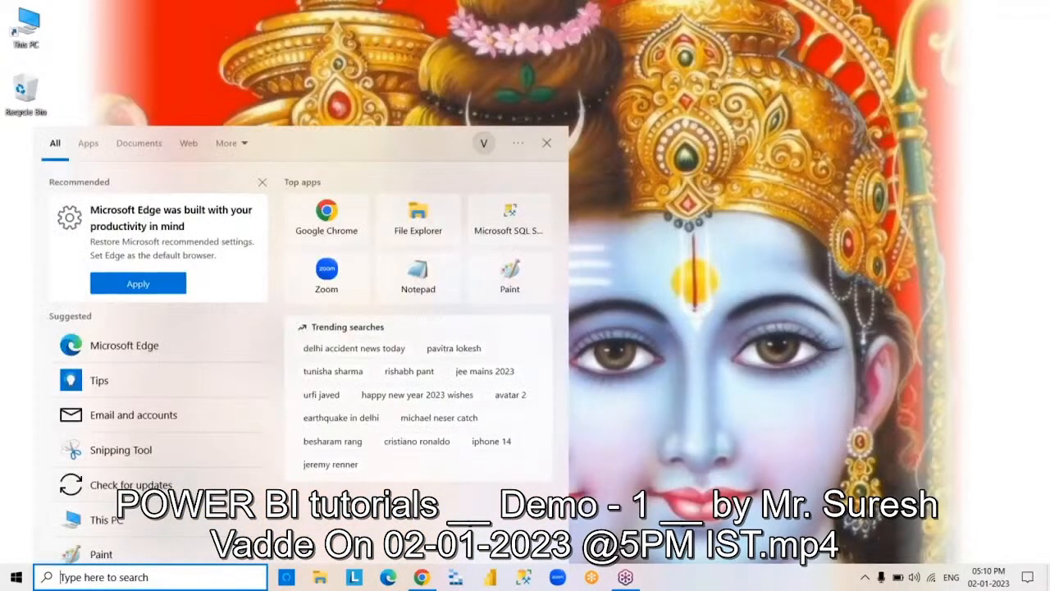
text(PAINT)
key(Return)
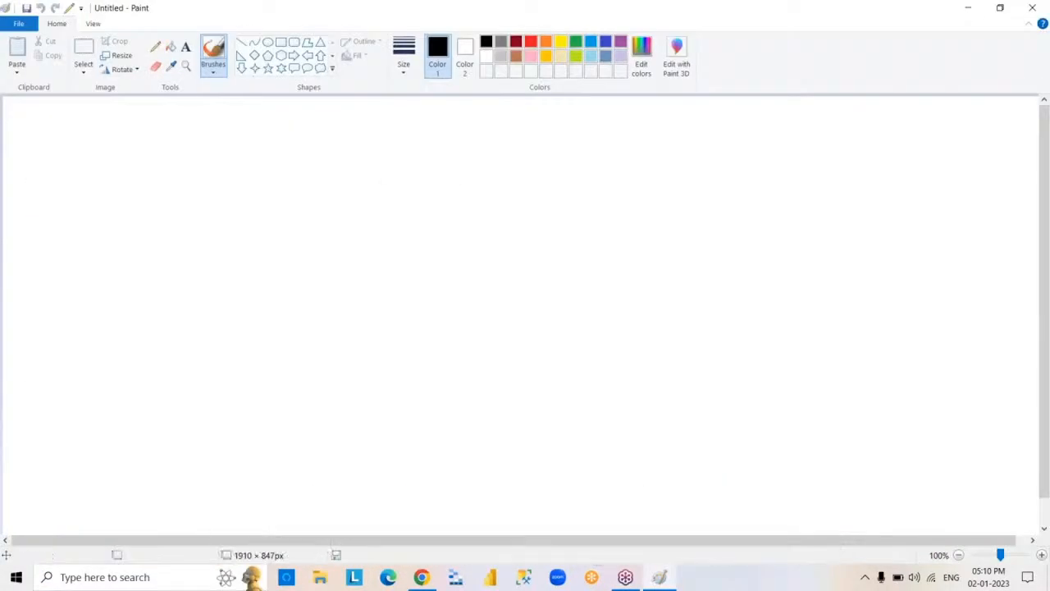
click(186, 47)
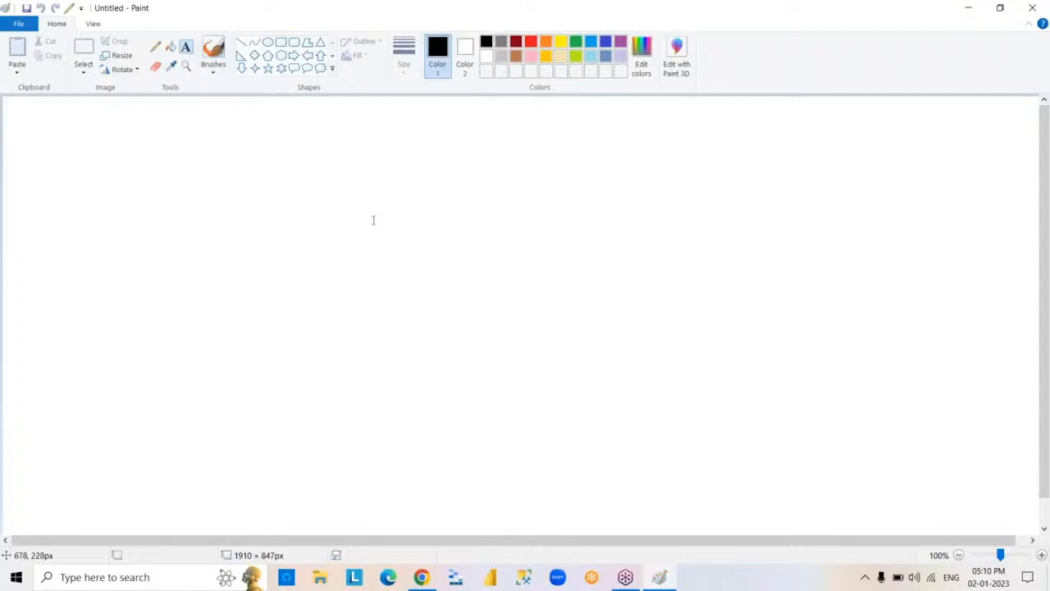
drag(373, 220, 541, 424)
drag(585, 459, 717, 495)
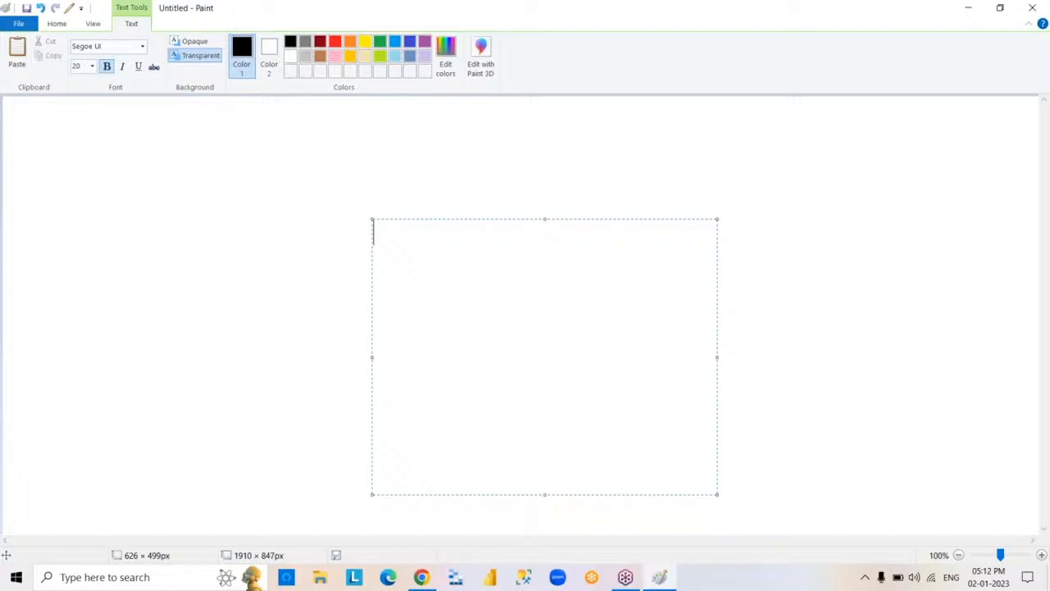
- Exit full screen and pause the tutorial video in VLC media player, then start ending the live stream in YouTube Studio
double_click(54, 275)
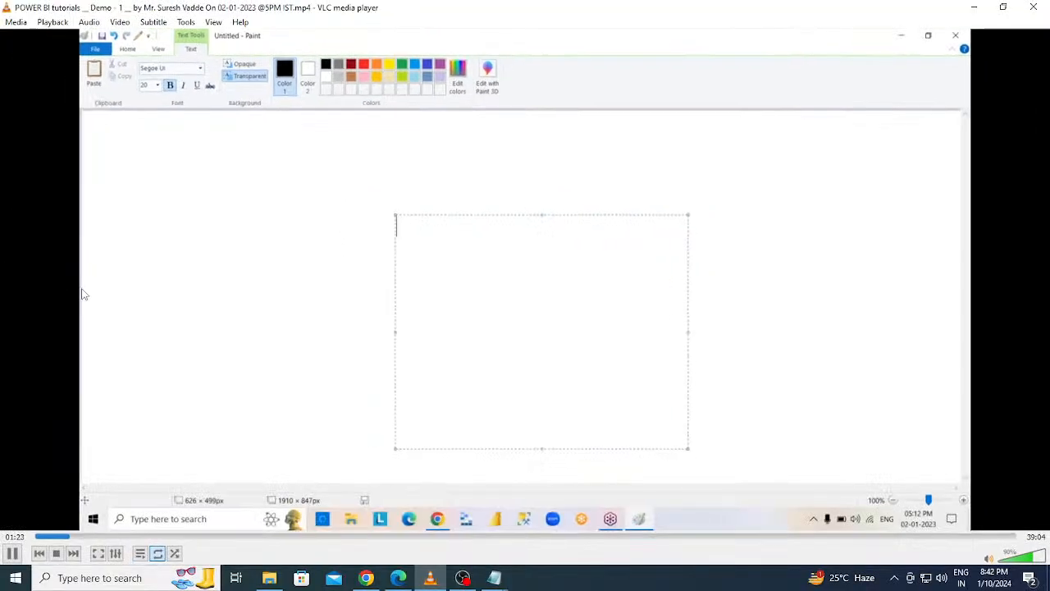
click(13, 553)
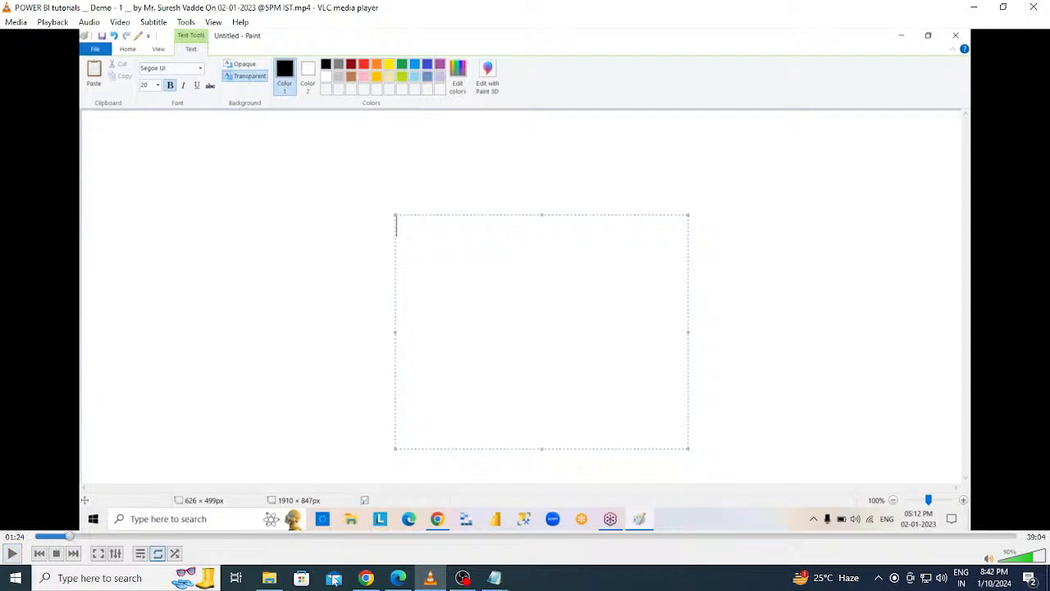
click(369, 578)
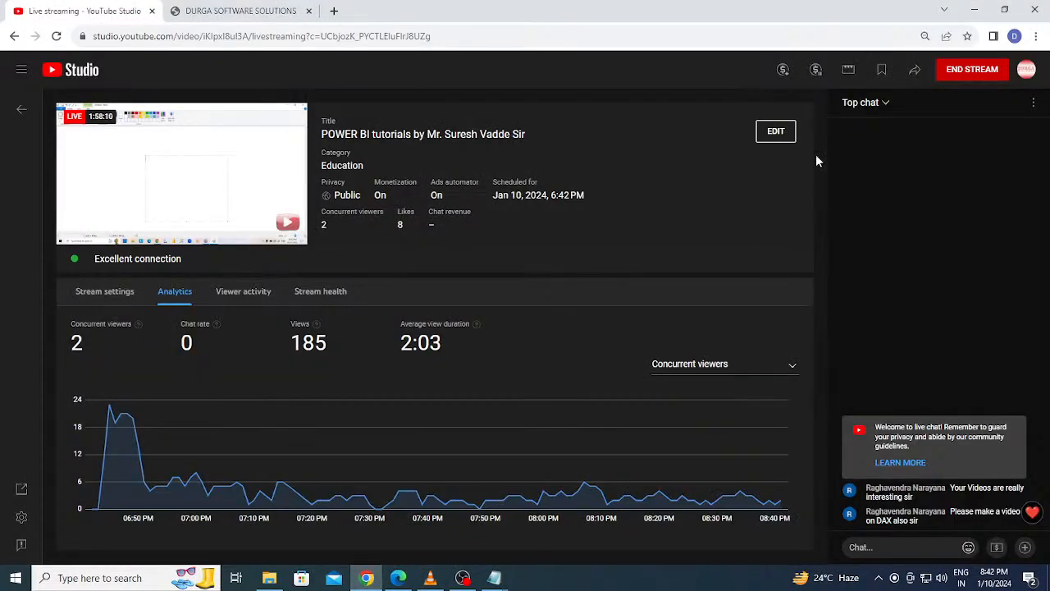
click(956, 66)
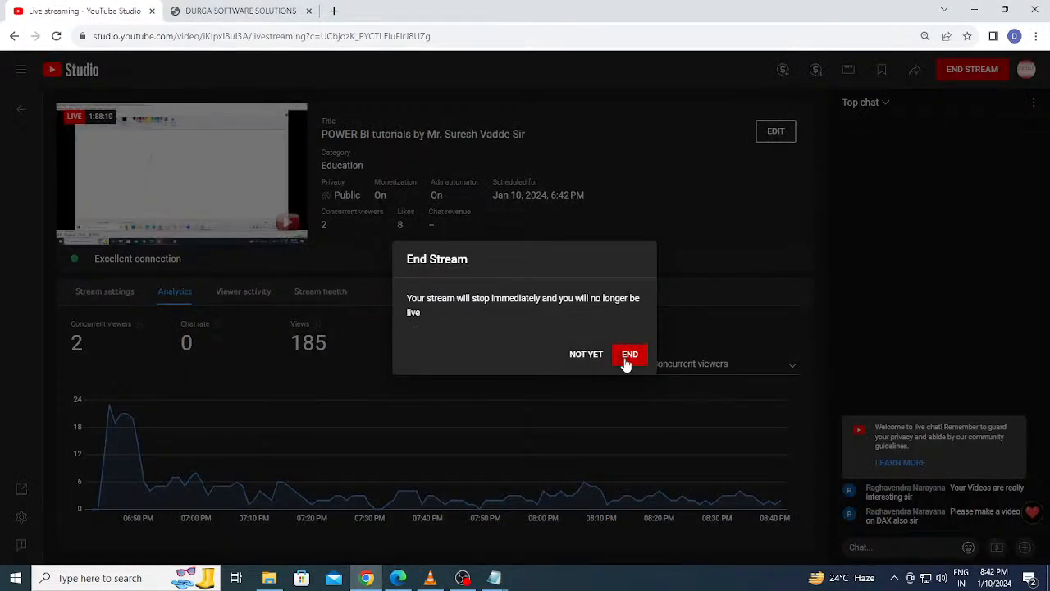